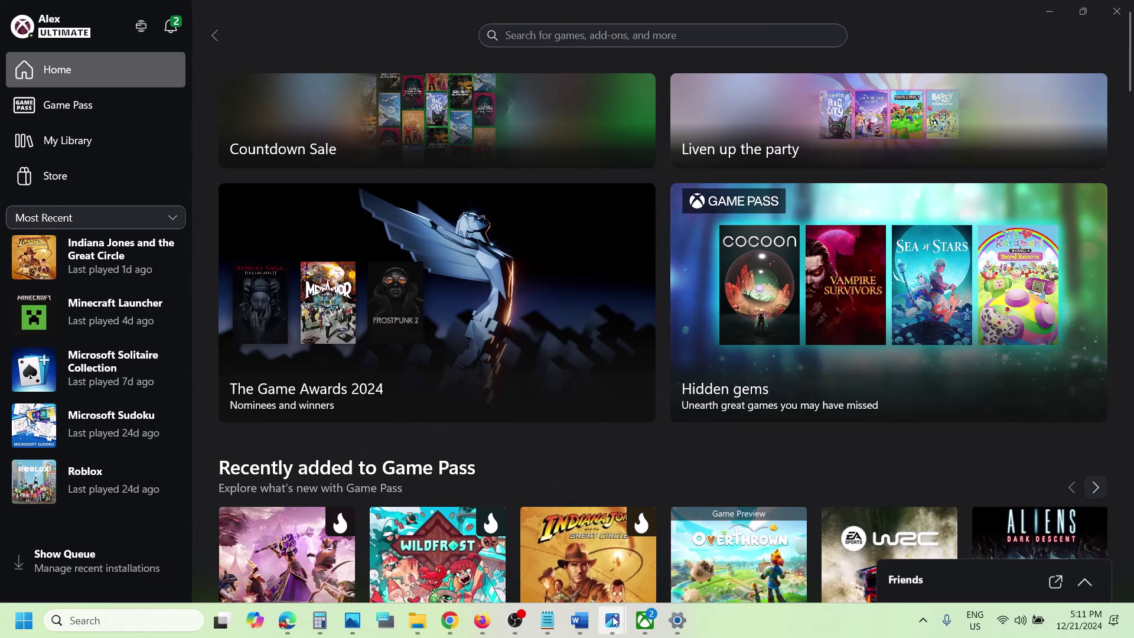
# Bring the 0x80070422 error screenshot forward, then search 'services' to launch the Services console.
pyautogui.moveTo(612, 620)
pyautogui.click(1015, 544)
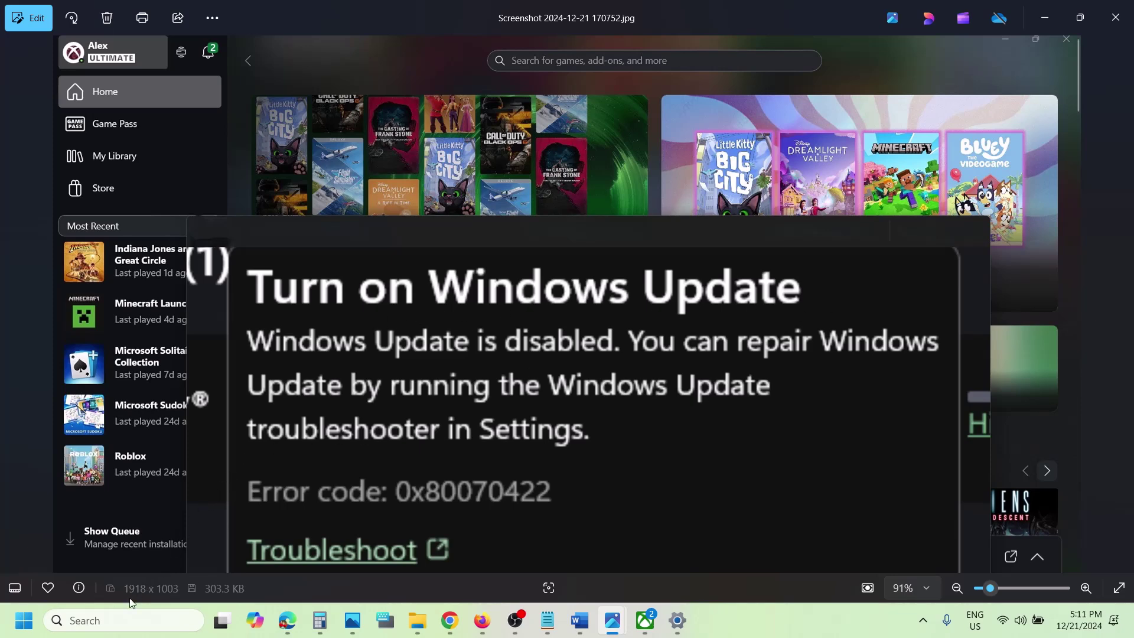
pyautogui.click(112, 621)
pyautogui.write('serv')
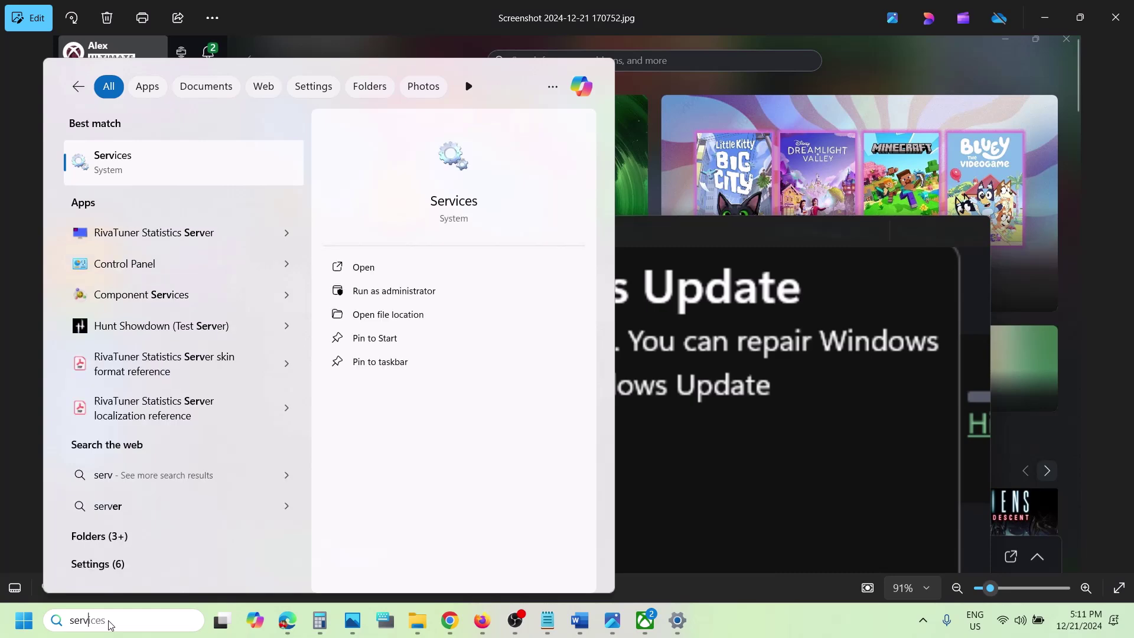
pyautogui.write('ices')
pyautogui.press('Return')
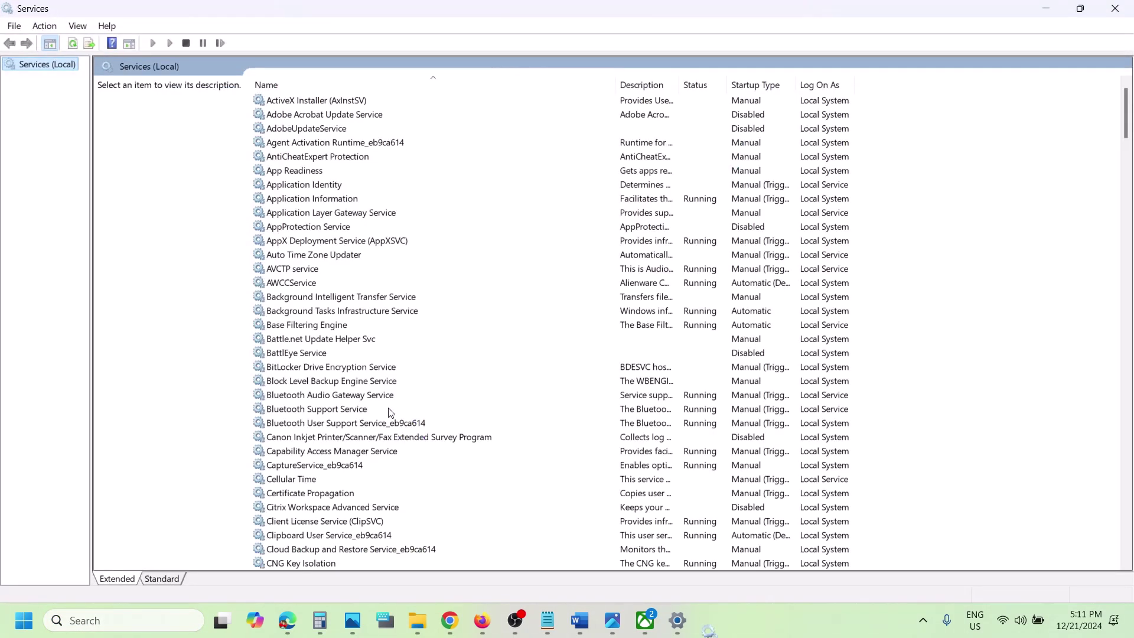
# Set the Windows Update service's startup type to Automatic.
pyautogui.click(373, 413)
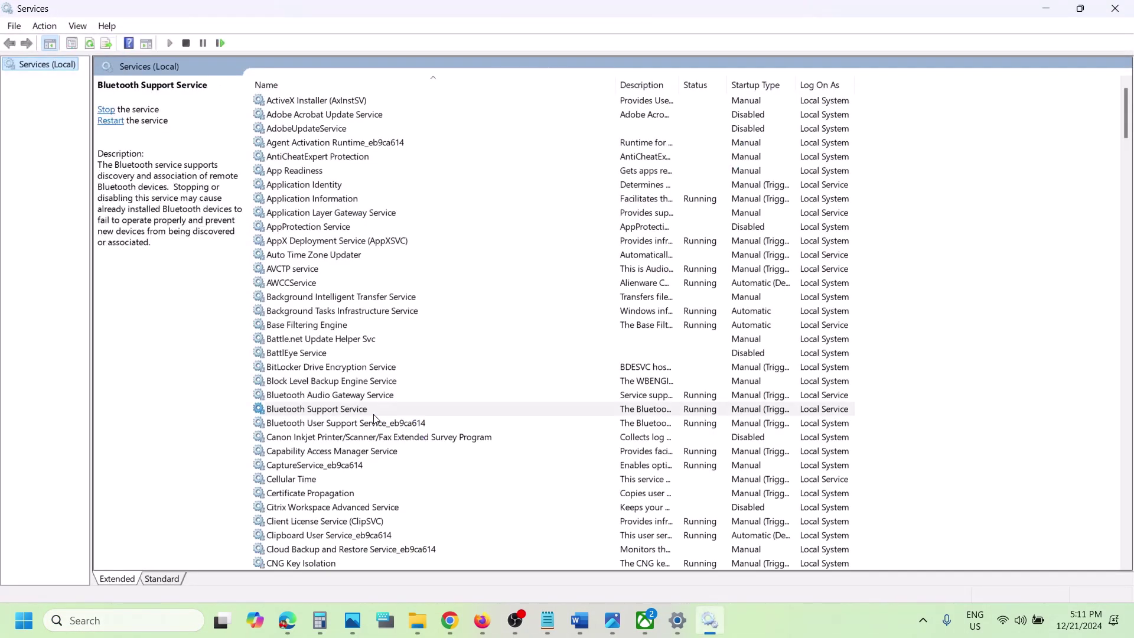
pyautogui.press('w')
pyautogui.scroll(-5, 338, 531)
pyautogui.scroll(-2, 339, 532)
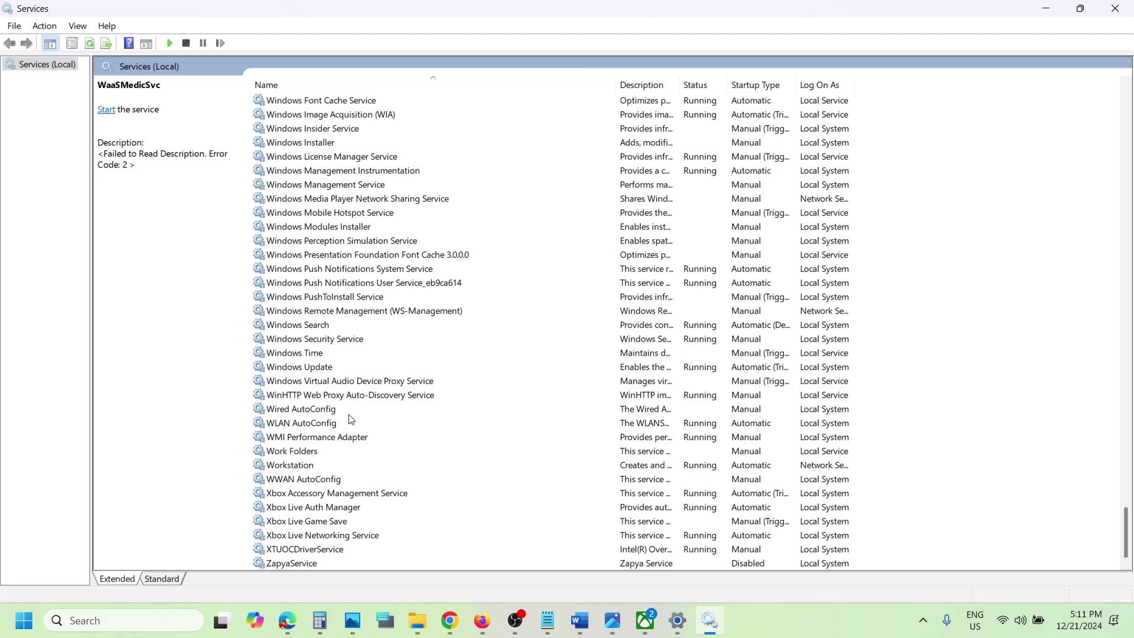
pyautogui.click(318, 369)
pyautogui.doubleClick(378, 367)
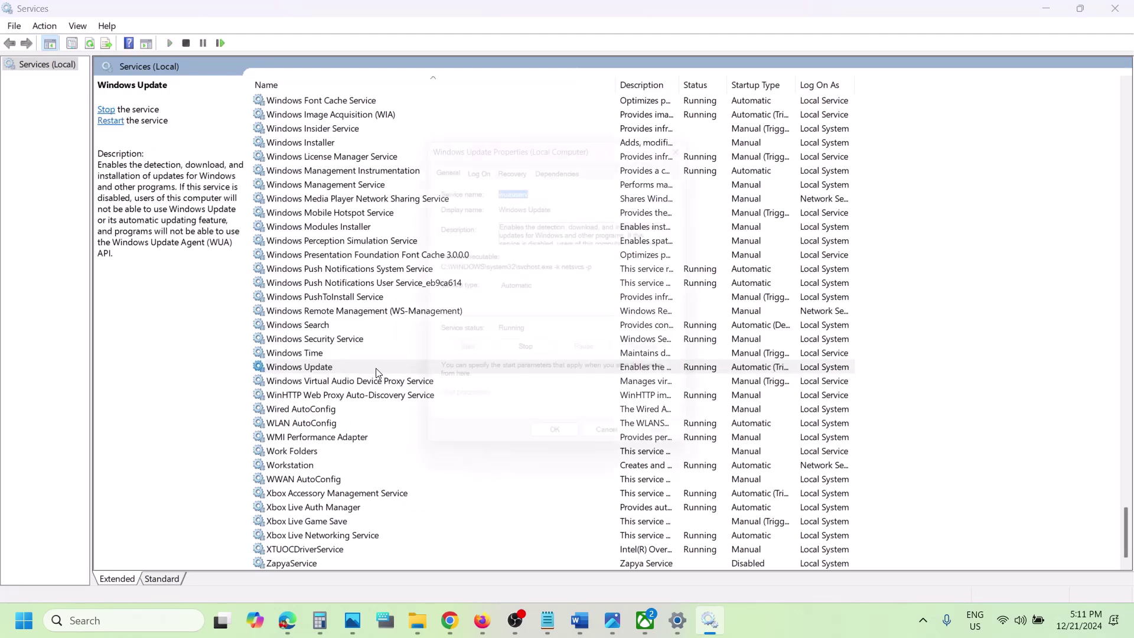
pyautogui.click(538, 292)
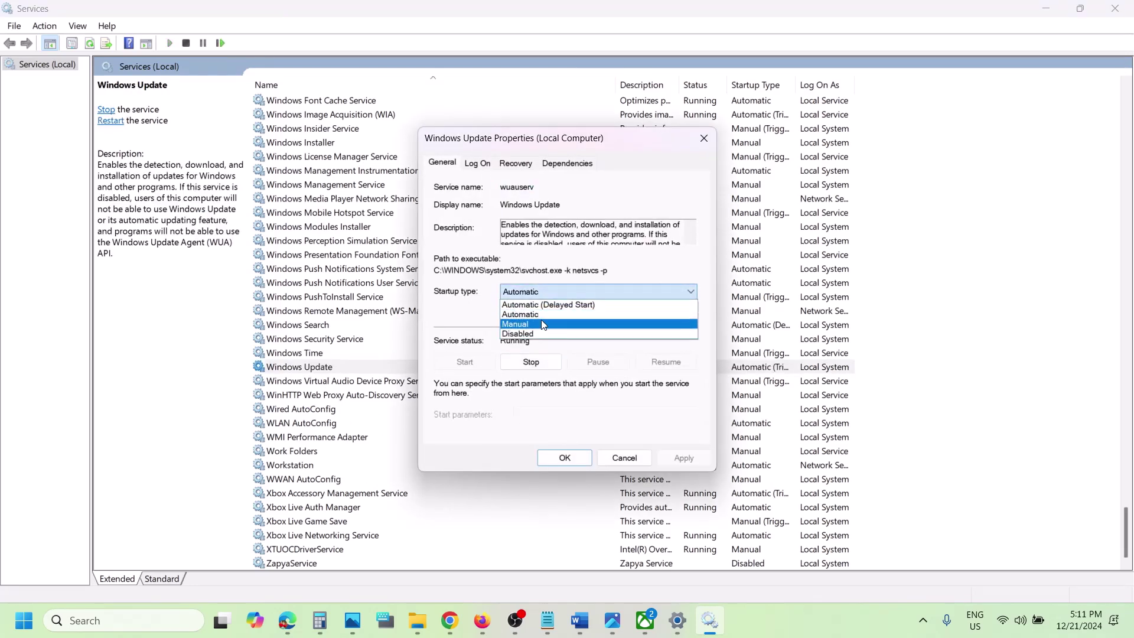
pyautogui.click(544, 323)
pyautogui.click(535, 295)
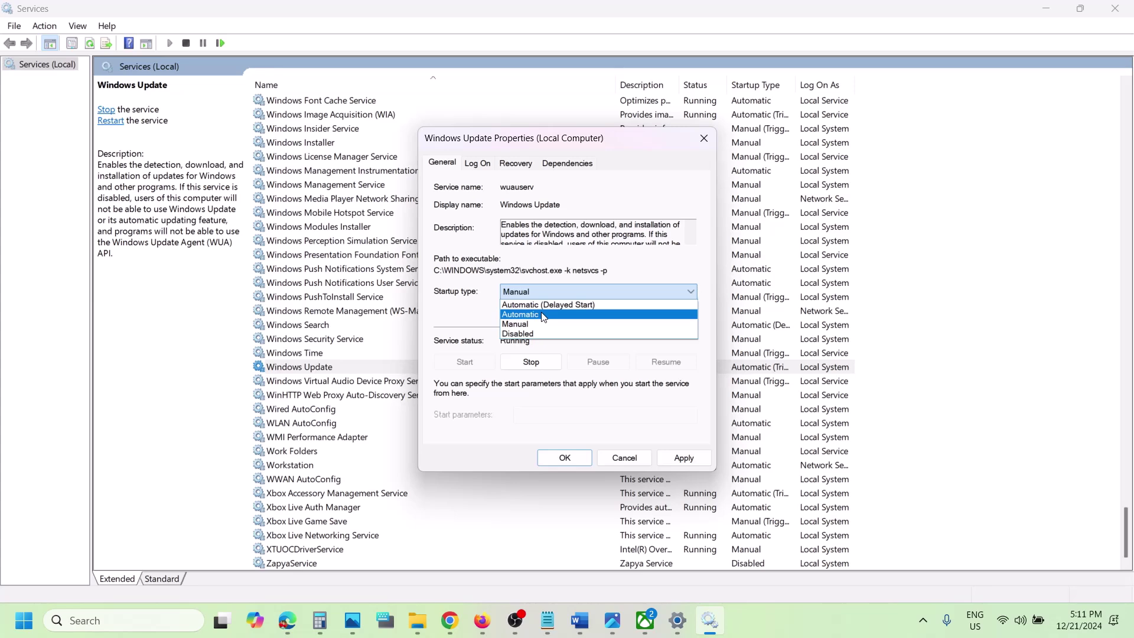
pyautogui.click(544, 315)
pyautogui.click(571, 459)
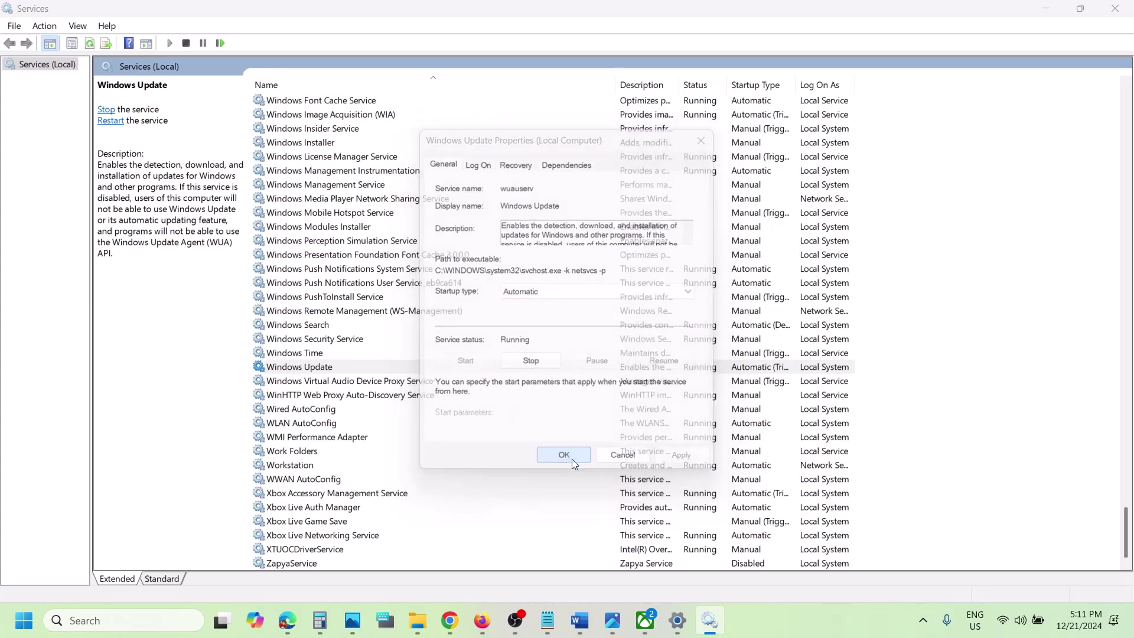
# Restart the Windows Update service and close the Services console.
pyautogui.rightClick(360, 370)
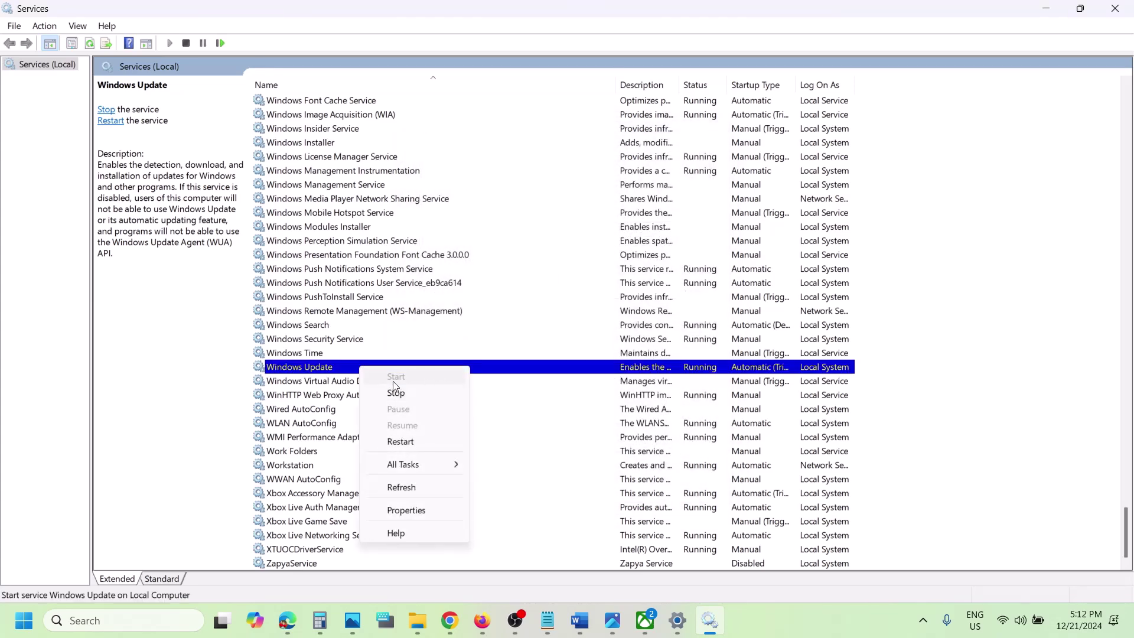
pyautogui.click(409, 441)
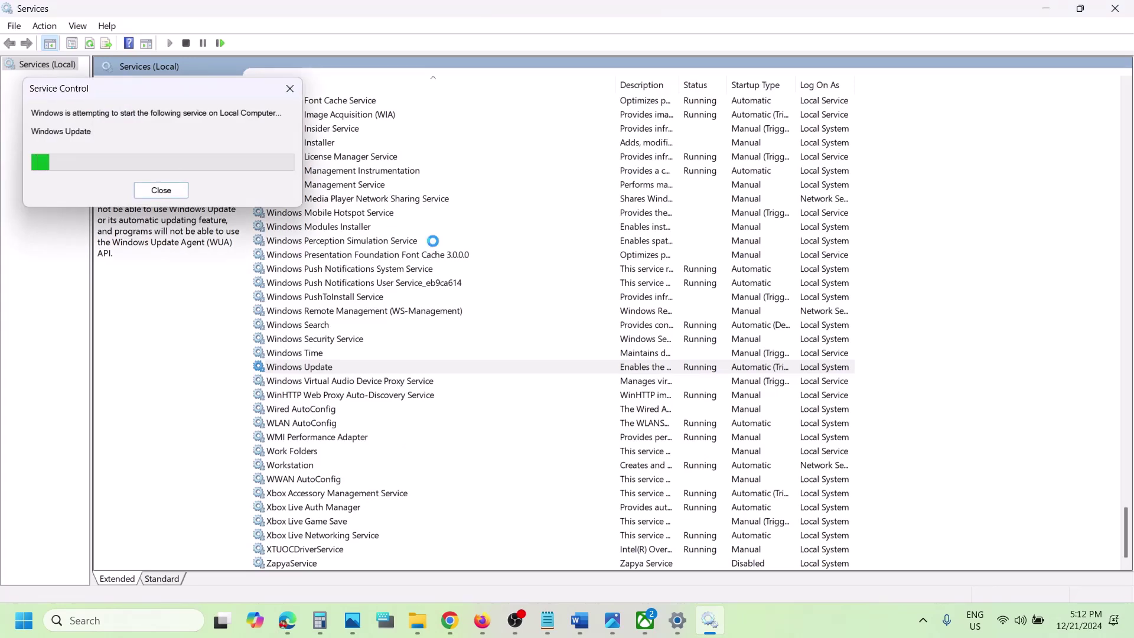
pyautogui.click(1115, 8)
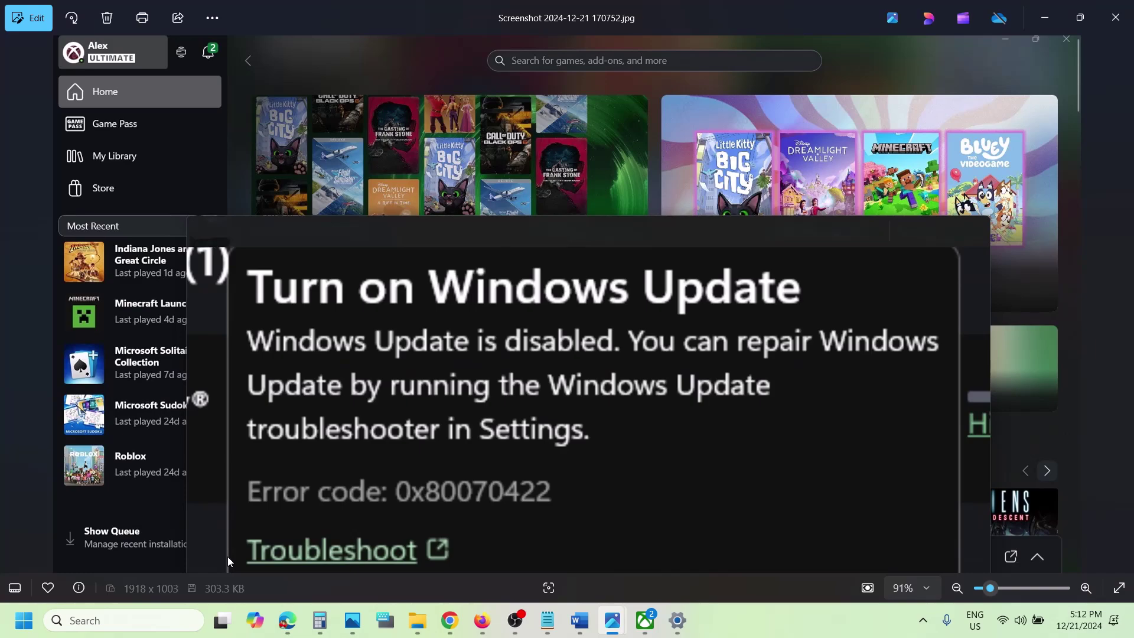
# Run the Windows Update troubleshooter from System > Troubleshoot > Other troubleshooters.
pyautogui.hotkey('alt', 'Tab')
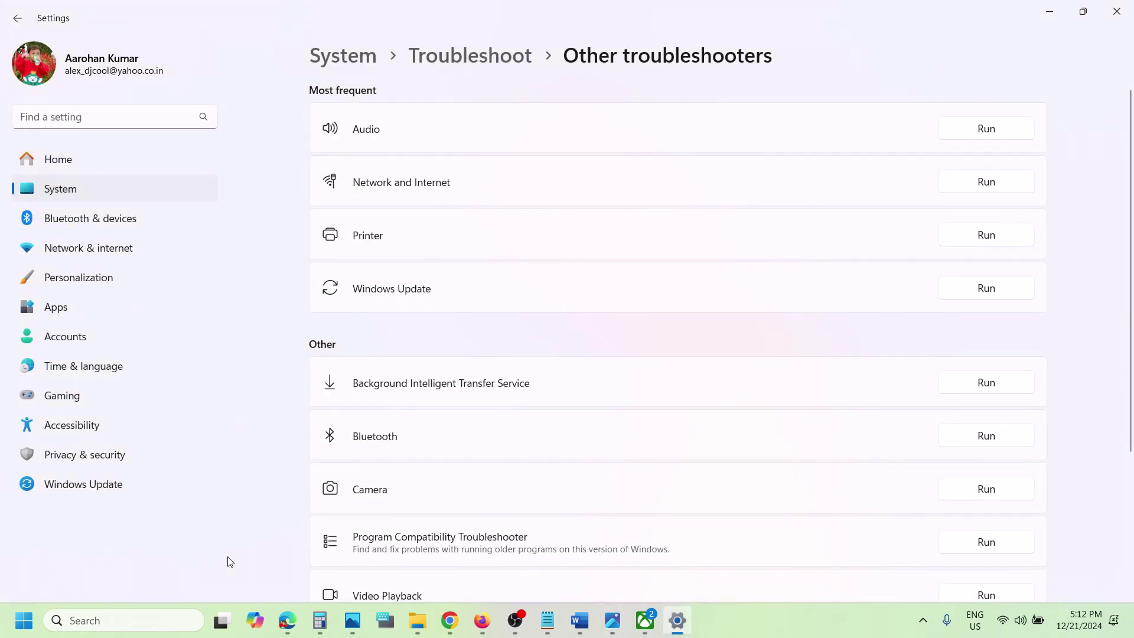
pyautogui.click(86, 199)
pyautogui.scroll(-10, 498, 273)
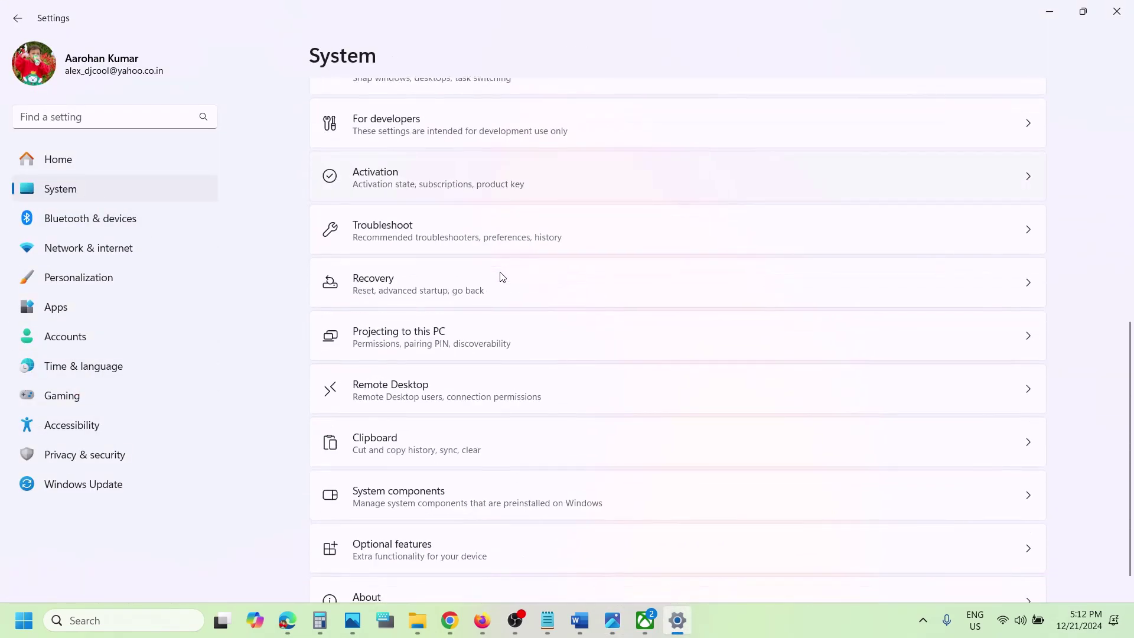
pyautogui.scroll(-1, 409, 428)
pyautogui.scroll(1, 409, 430)
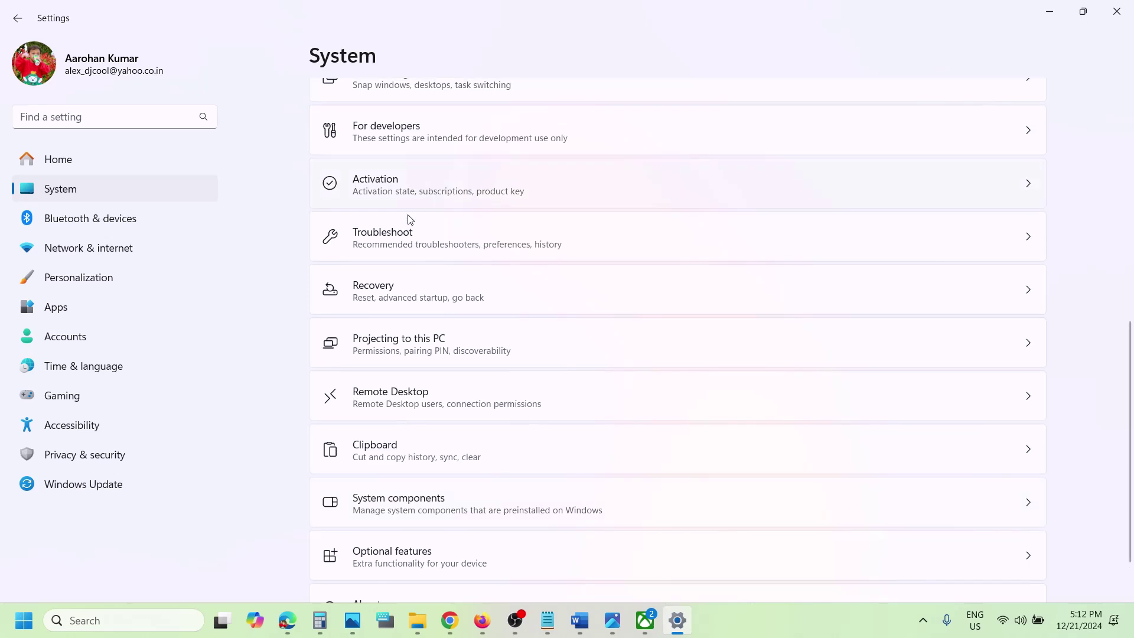
pyautogui.click(404, 237)
pyautogui.click(420, 233)
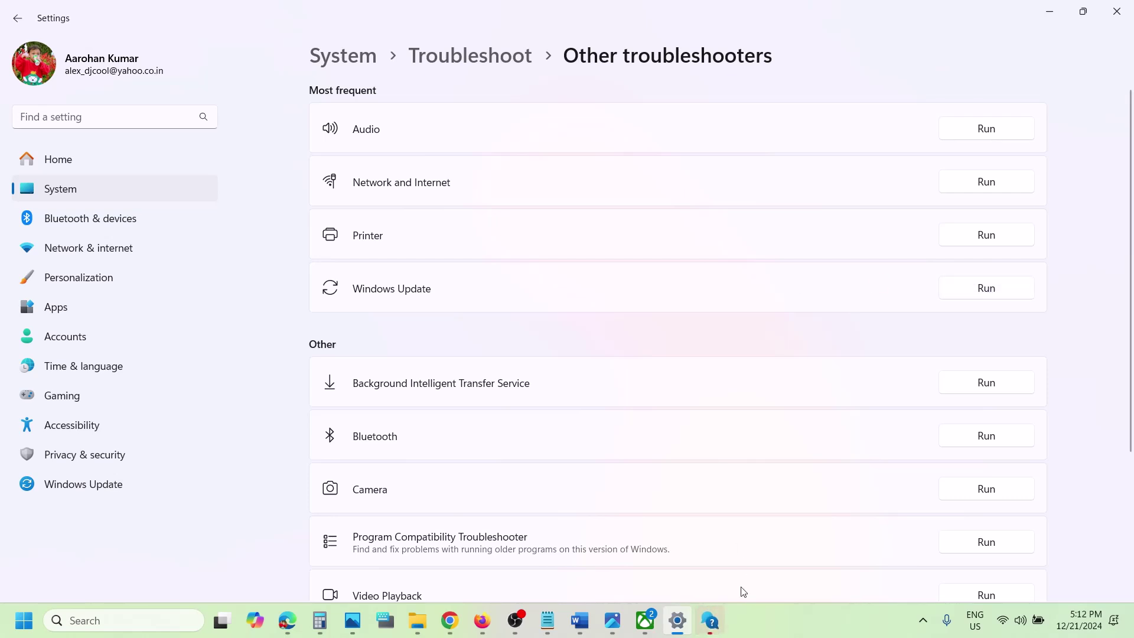
pyautogui.click(720, 614)
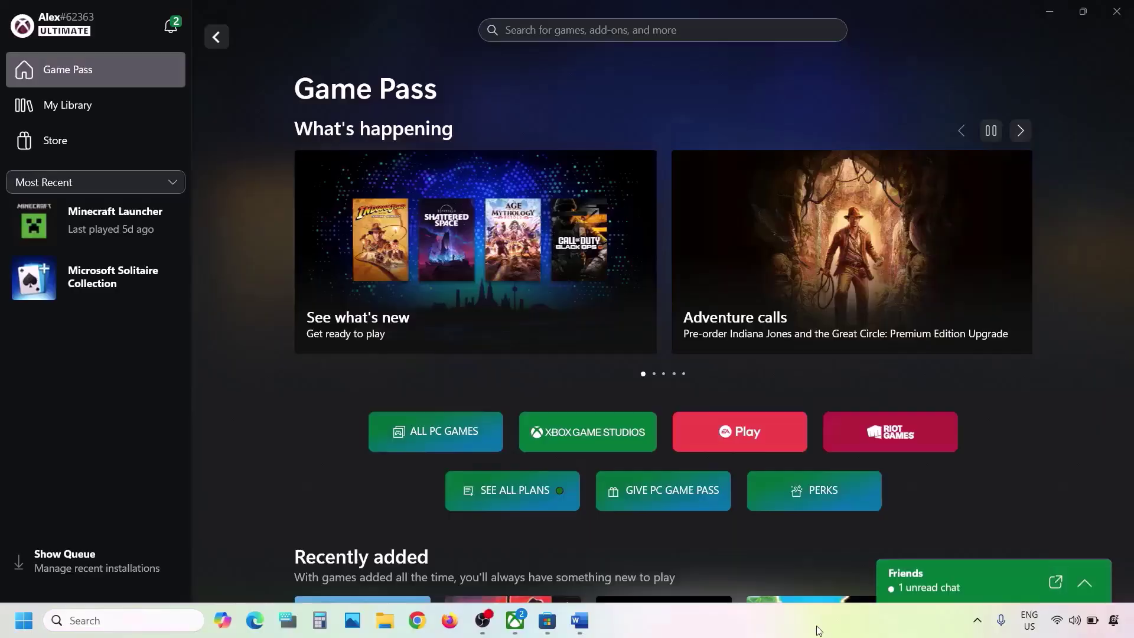
# Run the Gaming Services Repair Tool from Xbox Support, then select its name in the Word guide.
pyautogui.click(578, 621)
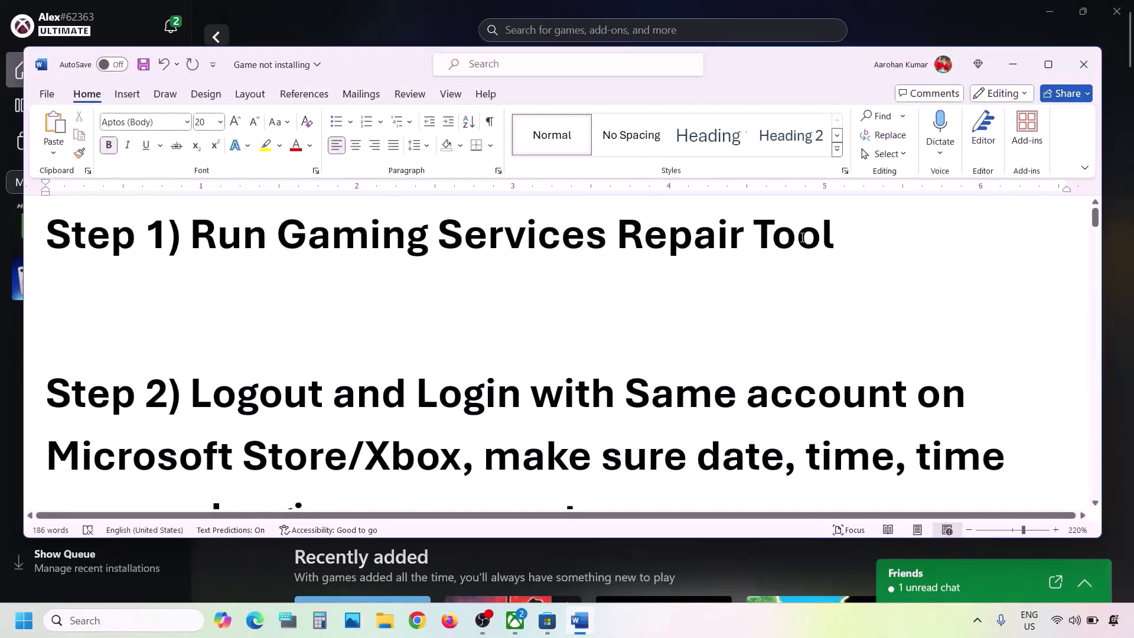
pyautogui.click(271, 1)
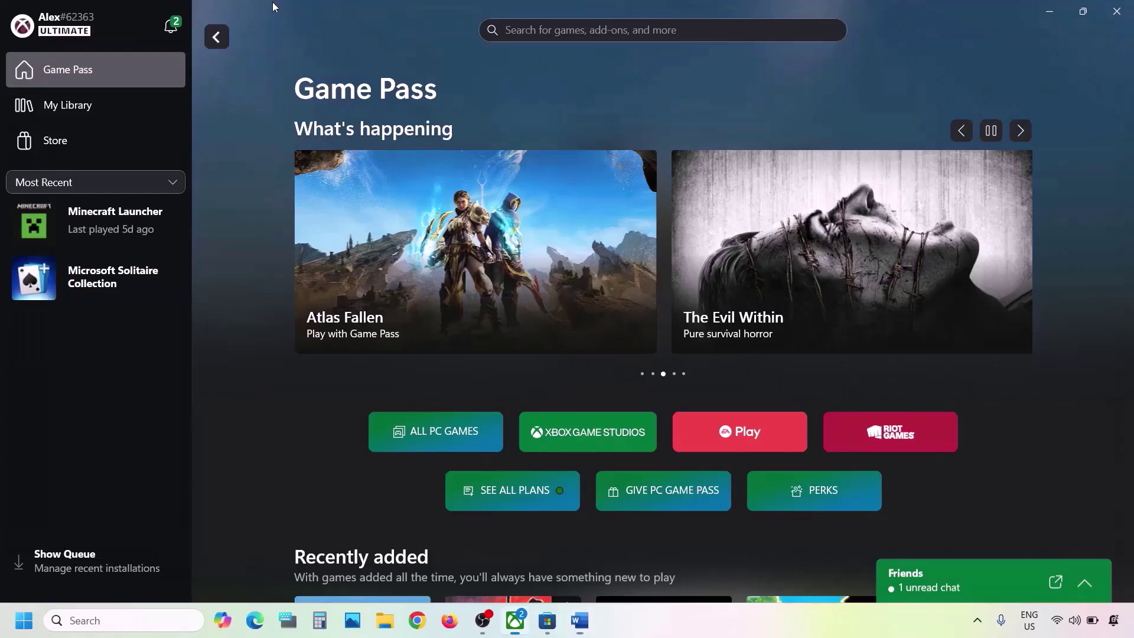
pyautogui.click(123, 26)
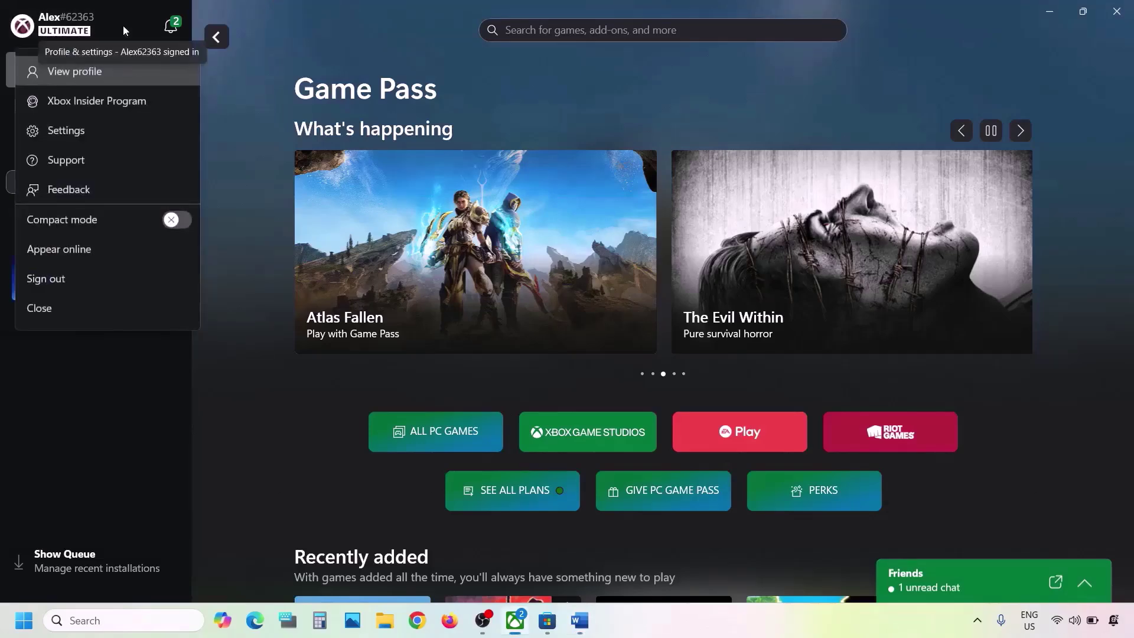
pyautogui.click(79, 162)
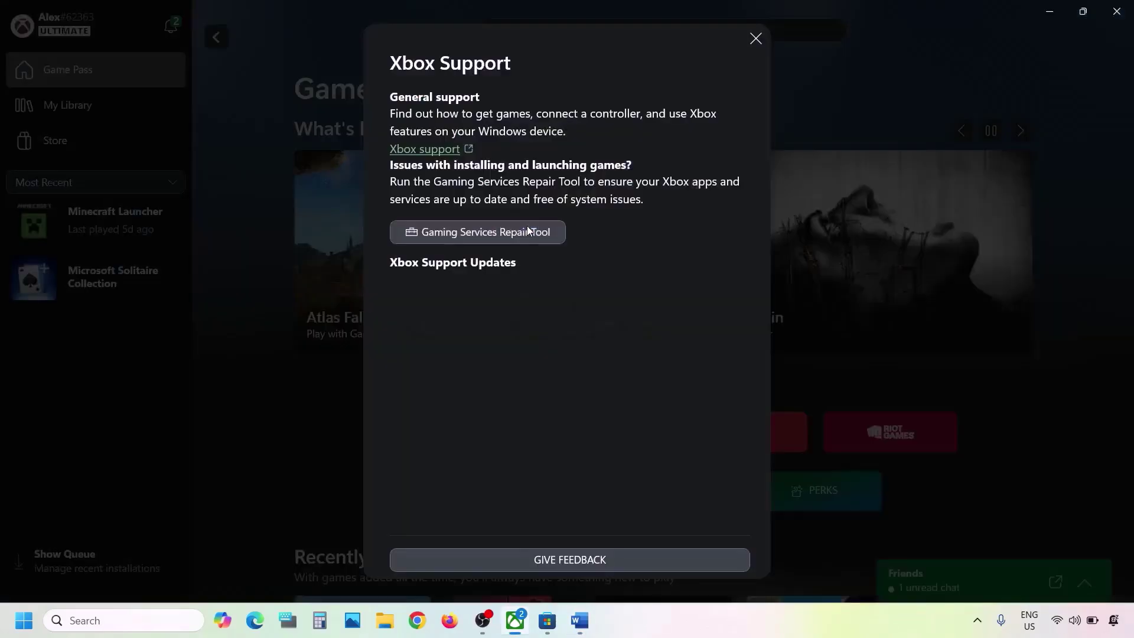
pyautogui.click(512, 236)
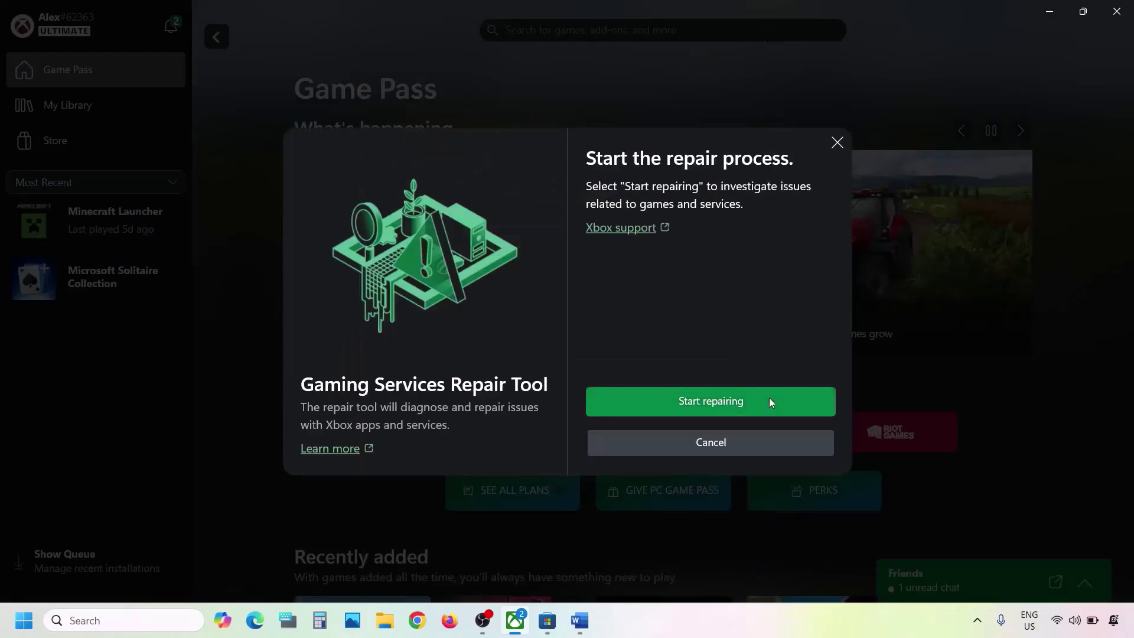
pyautogui.click(726, 402)
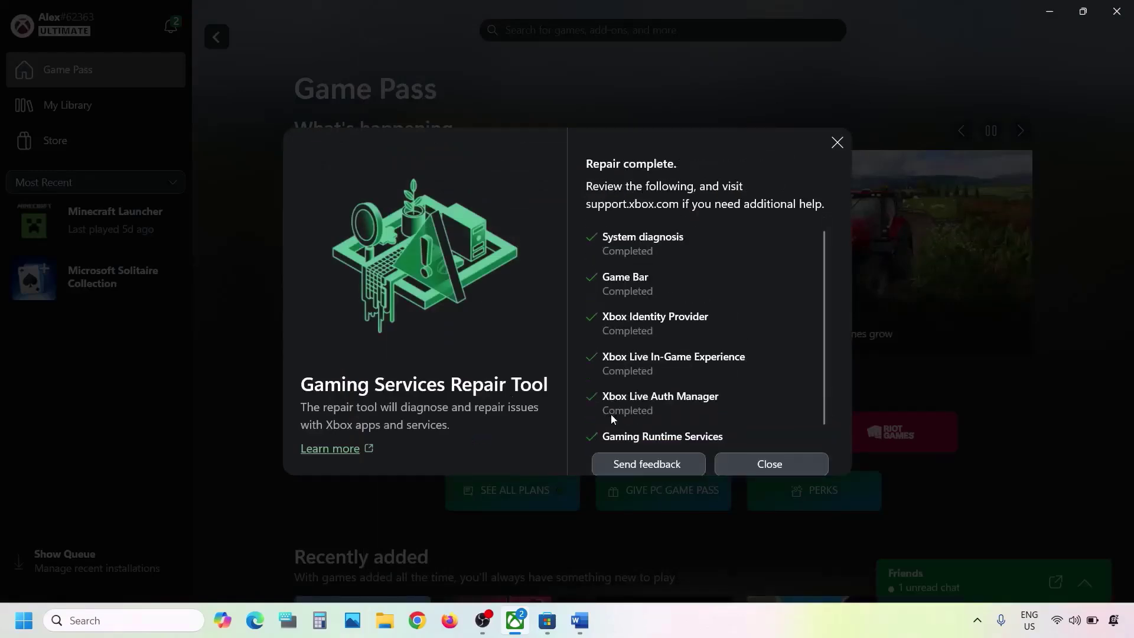
pyautogui.click(738, 467)
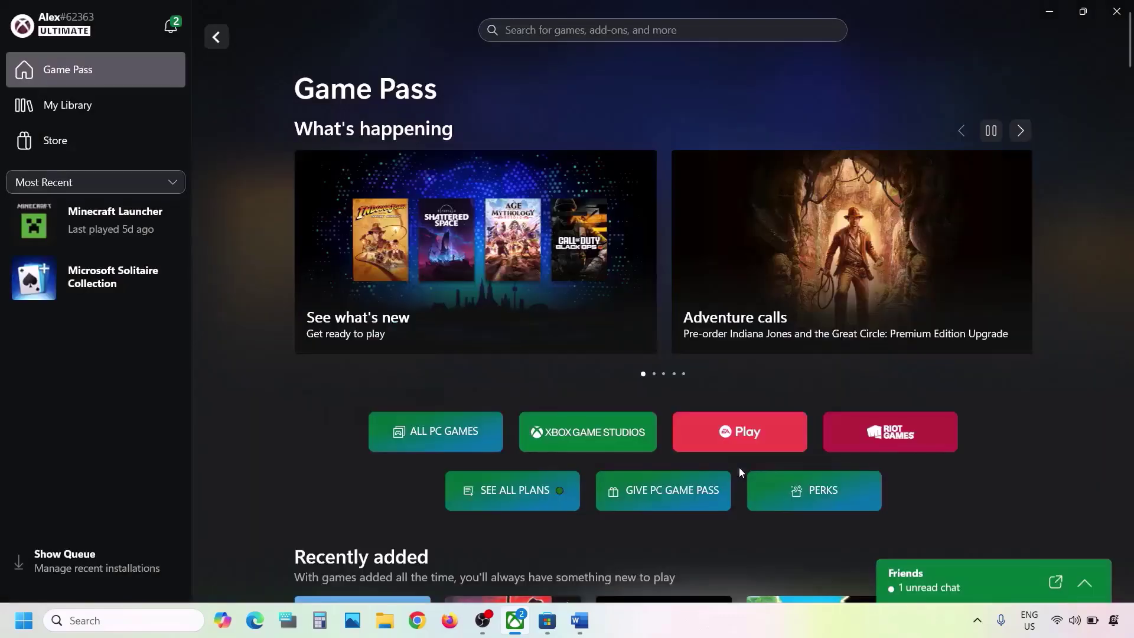
pyautogui.click(580, 621)
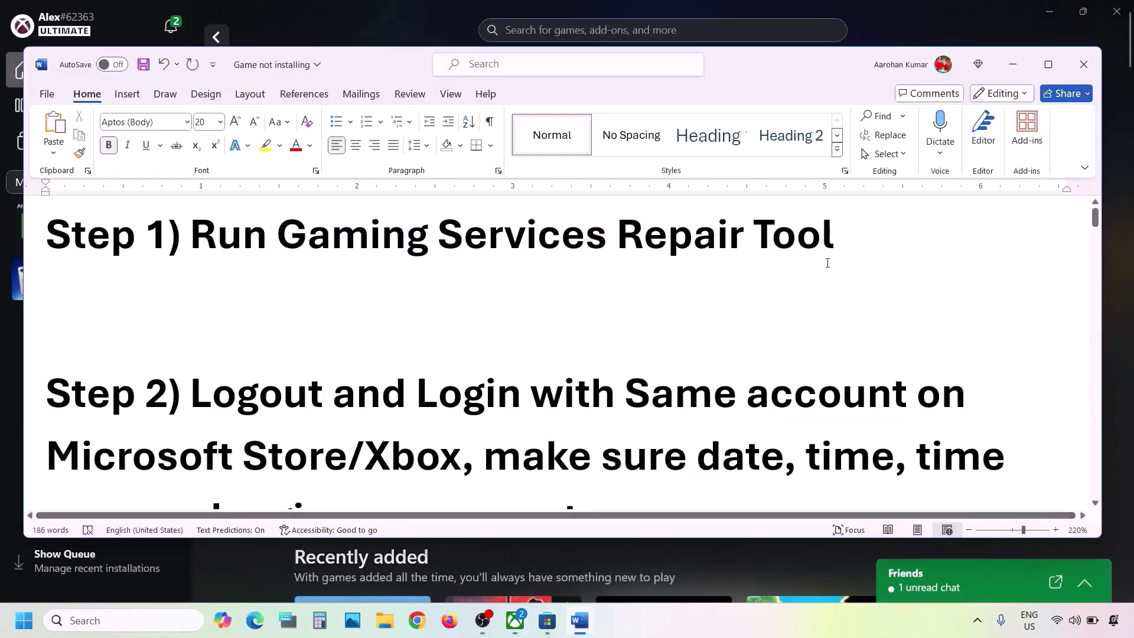
pyautogui.moveTo(846, 240); pyautogui.dragTo(278, 236)
pyautogui.hotkey('ctrl', 'c')
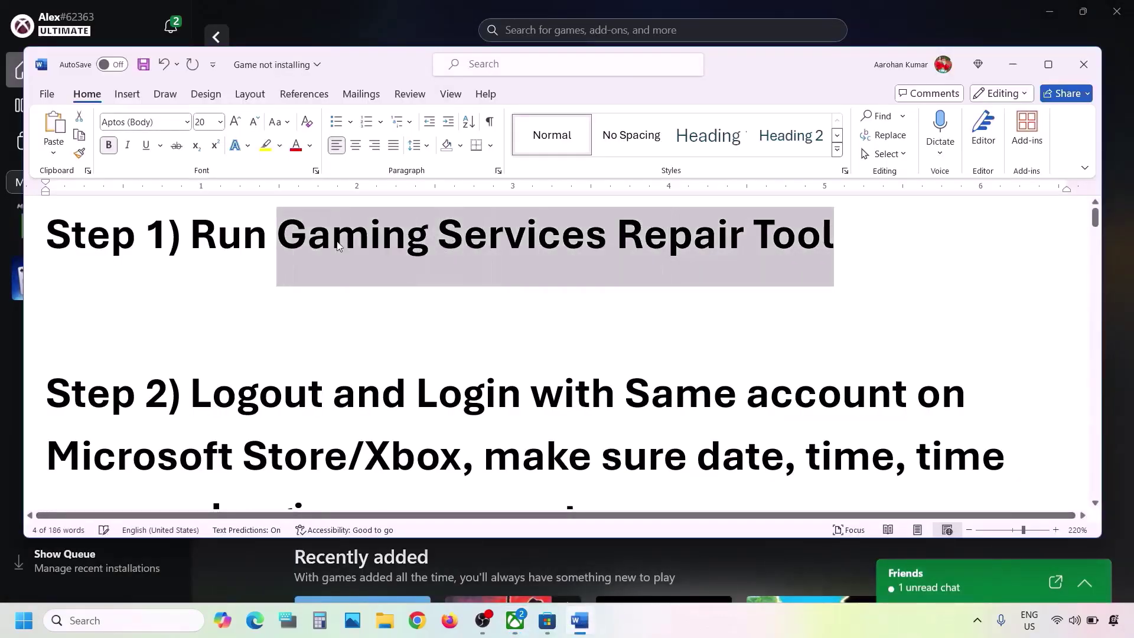
# Search Google for Gaming Services Repair Tool and download its PC version from Xbox Support.
pyautogui.click(418, 627)
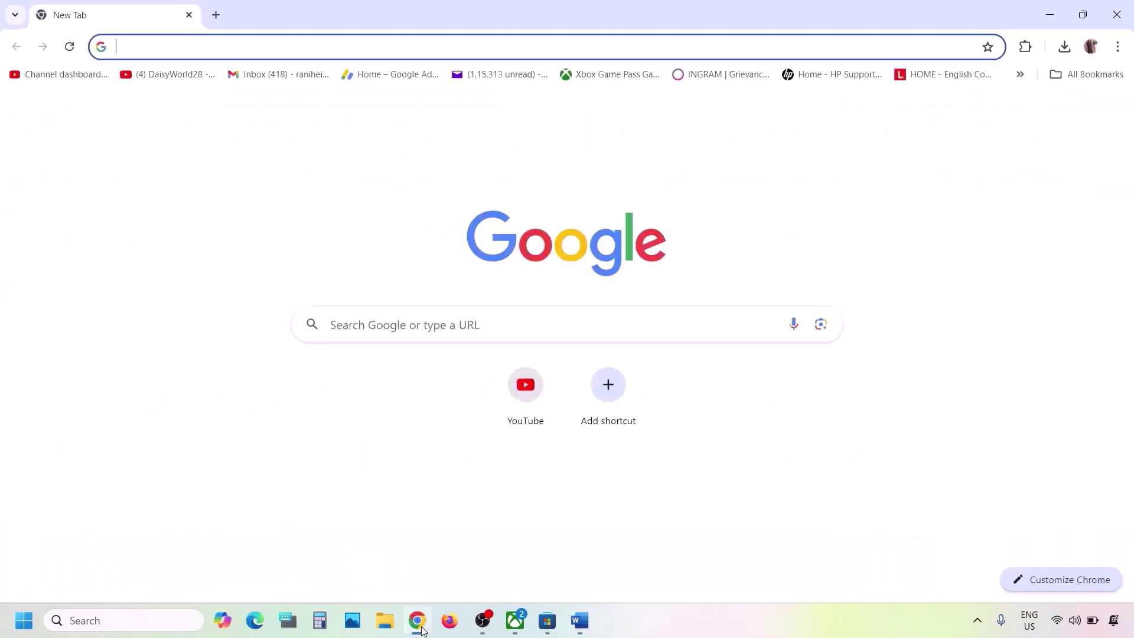
pyautogui.hotkey('ctrl', 'v')
pyautogui.press('Return')
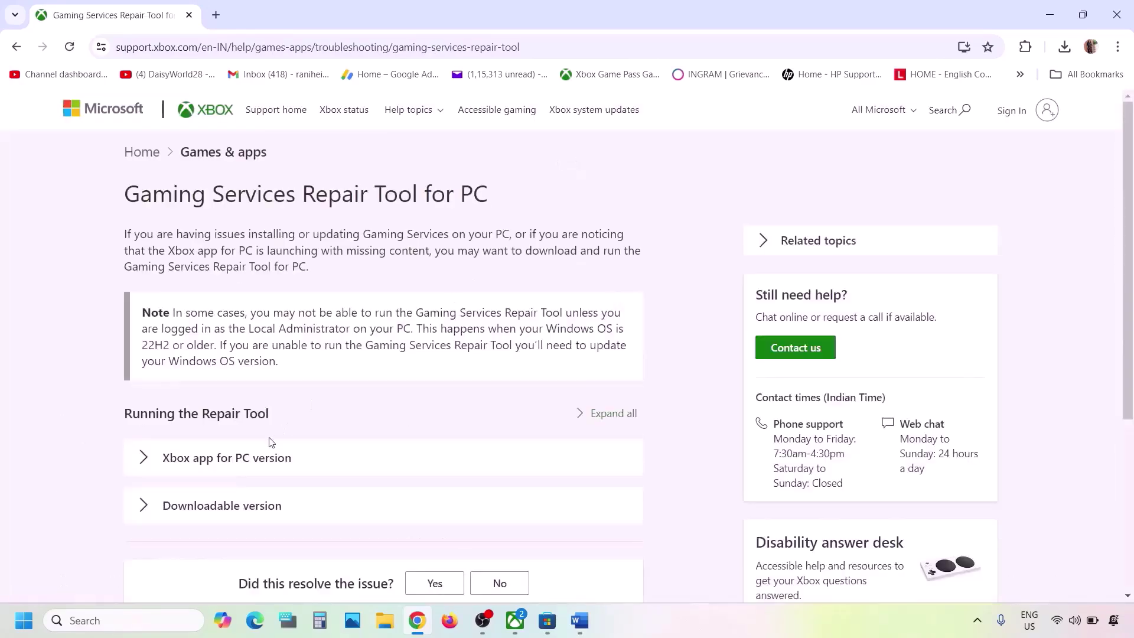
pyautogui.scroll(-2, 227, 382)
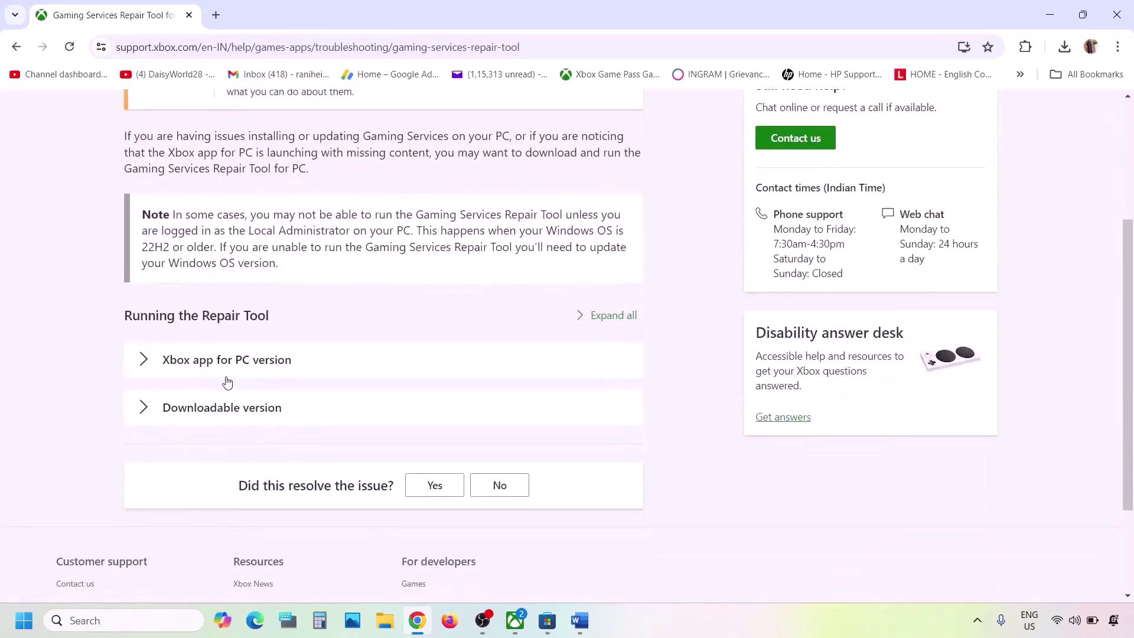
pyautogui.click(212, 410)
pyautogui.scroll(-15, 213, 409)
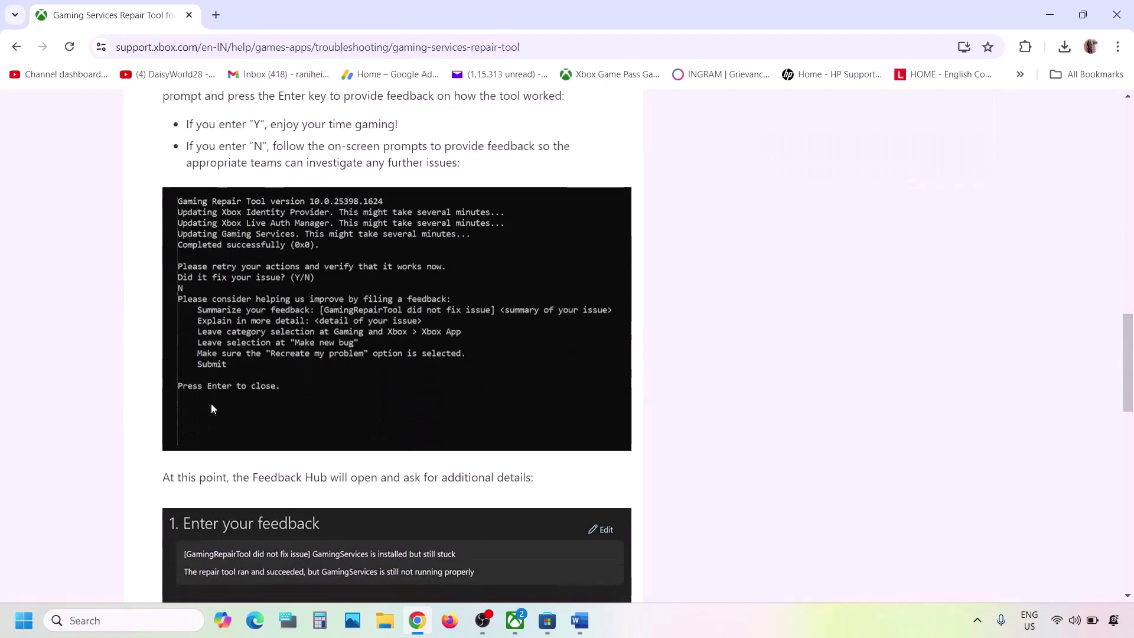
pyautogui.scroll(3, 213, 410)
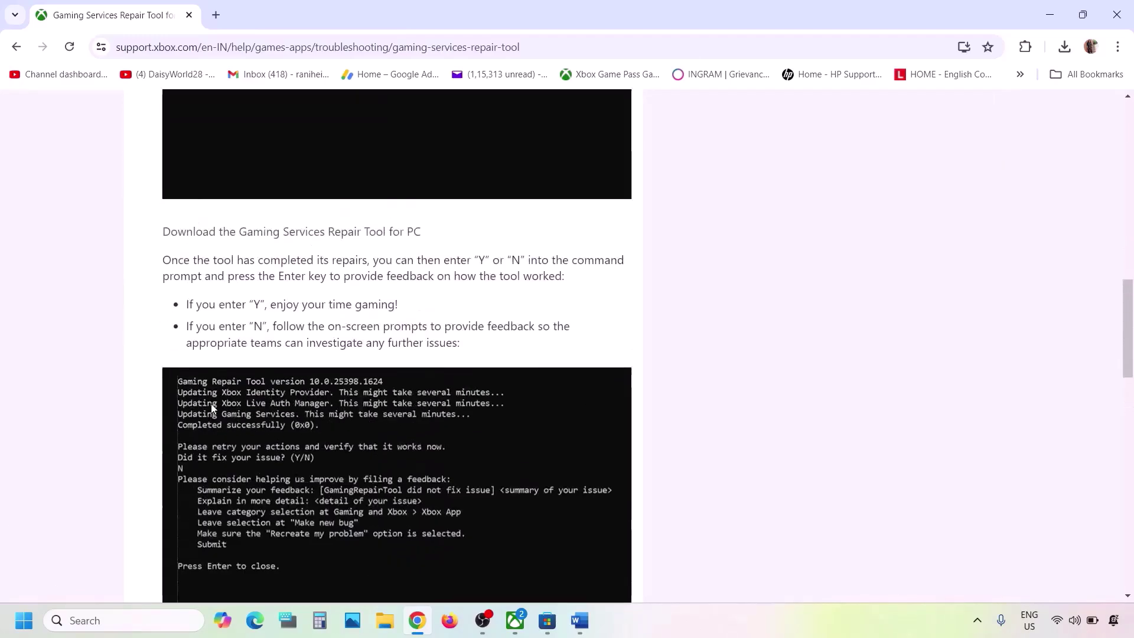
pyautogui.click(299, 239)
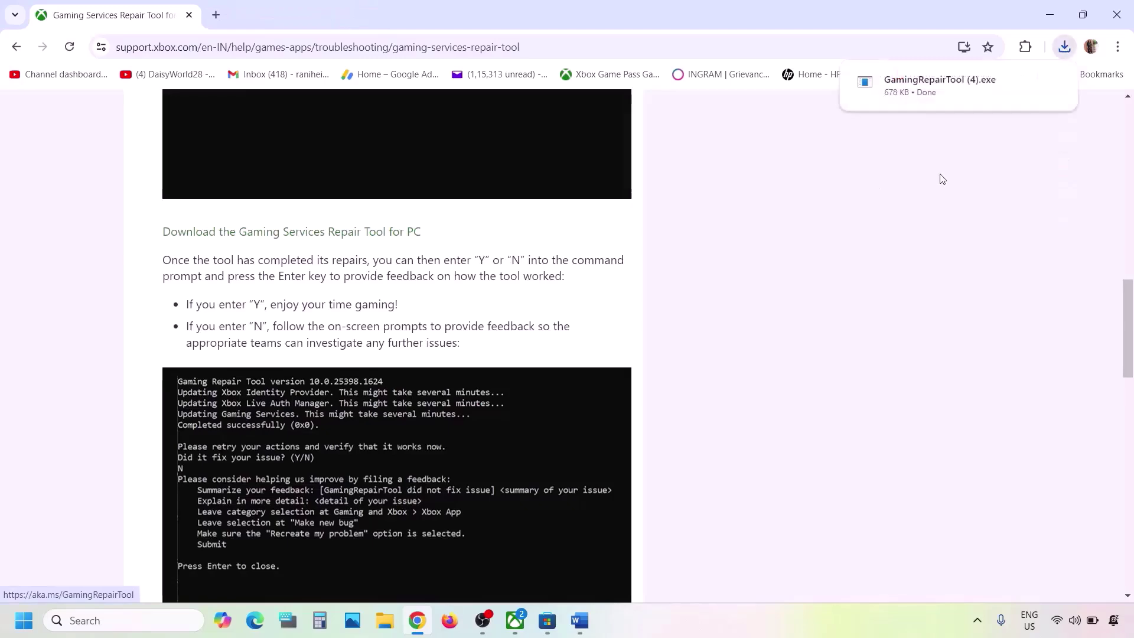
# Run GamingRepairTool (4).exe until it reports Completed successfully (0x0), then close its console.
pyautogui.click(957, 95)
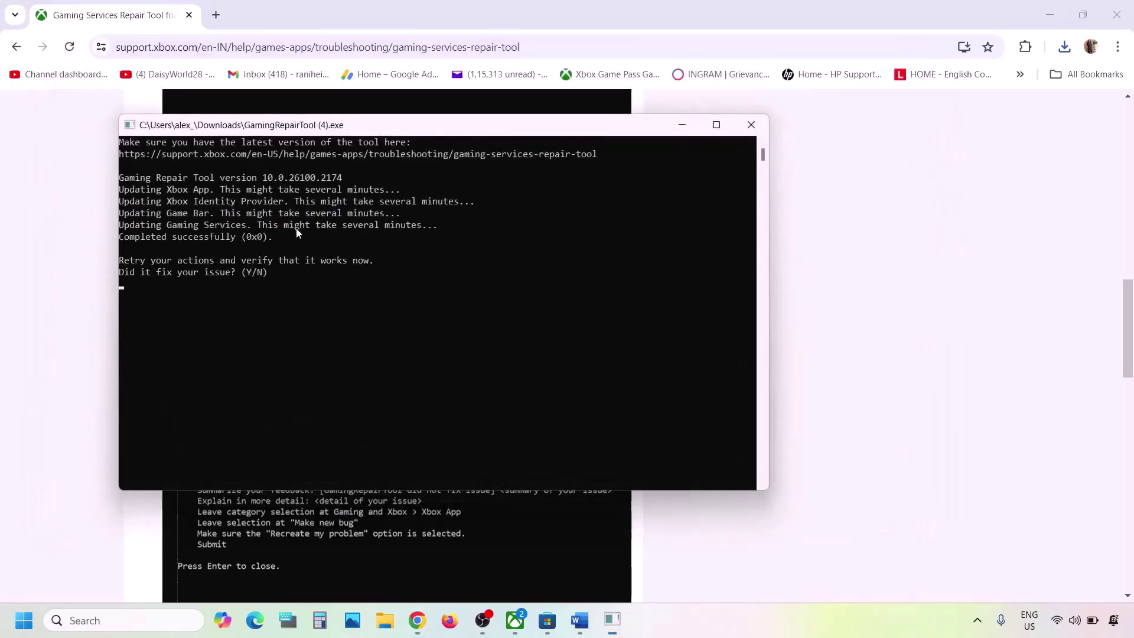
pyautogui.moveTo(130, 237); pyautogui.dragTo(282, 237)
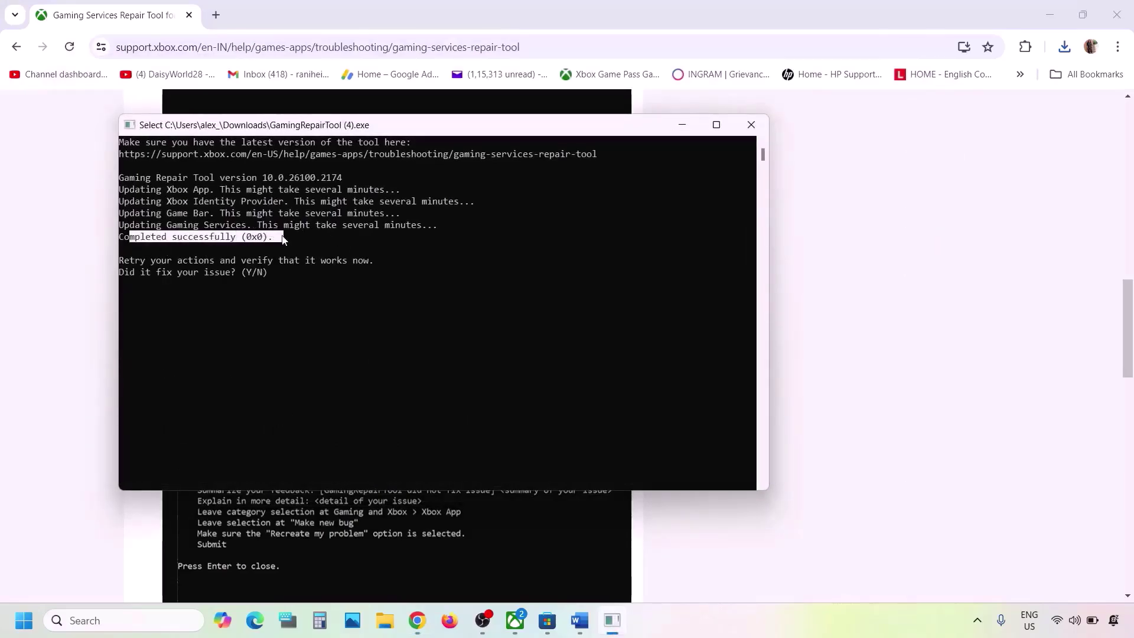
pyautogui.click(750, 124)
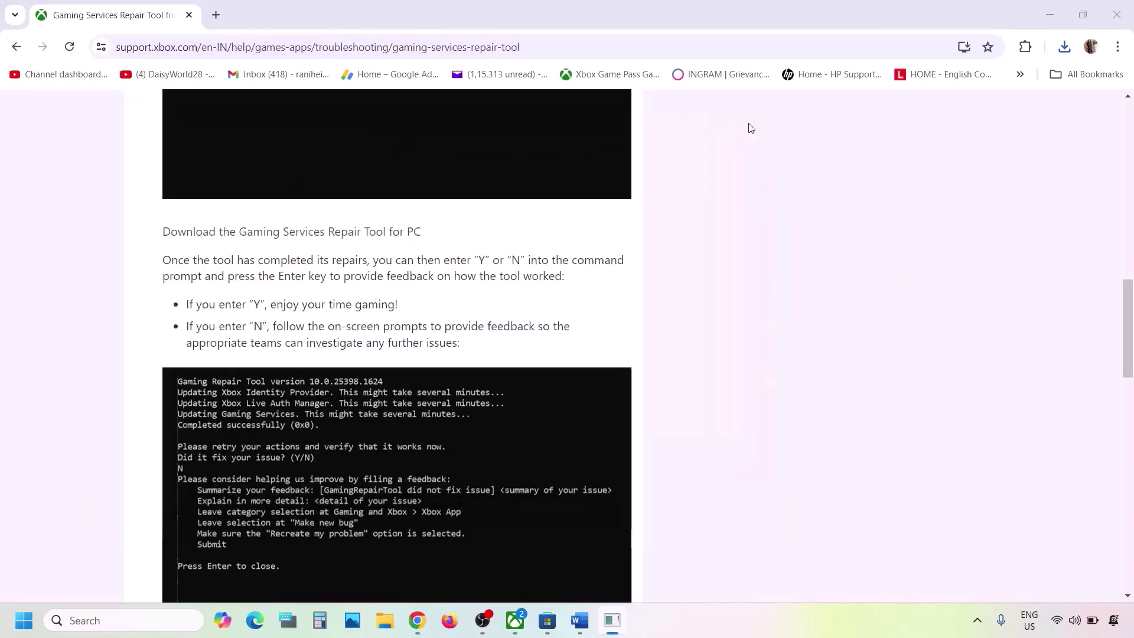
# Highlight the Word guide's step about re-signing into Store and Xbox.
pyautogui.click(580, 620)
pyautogui.scroll(-2, 472, 360)
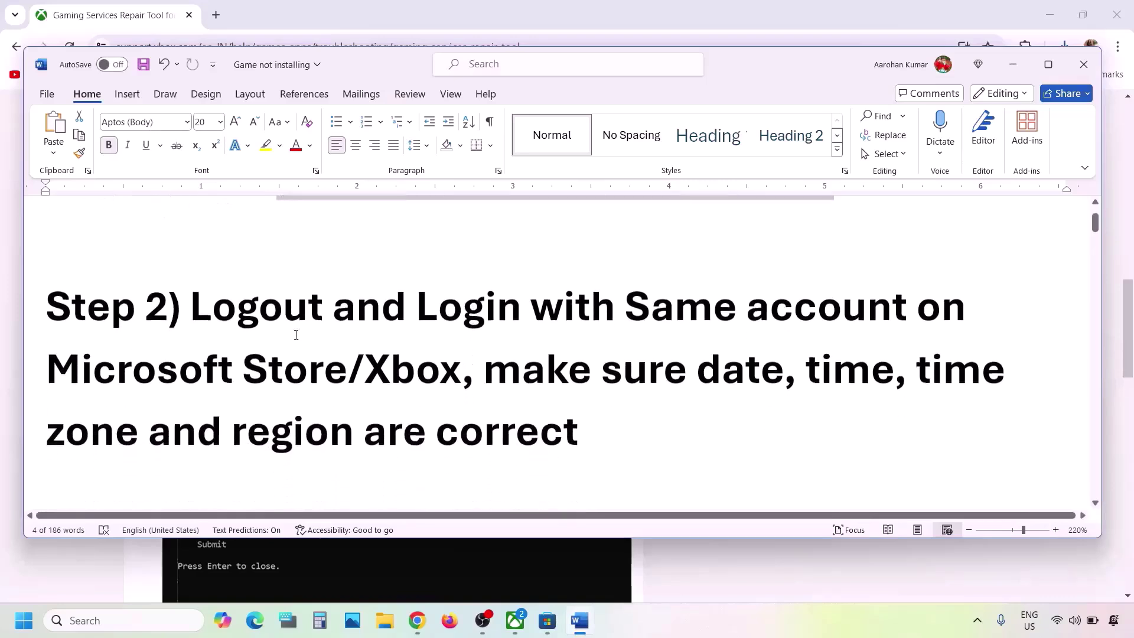
pyautogui.moveTo(196, 305); pyautogui.dragTo(458, 370)
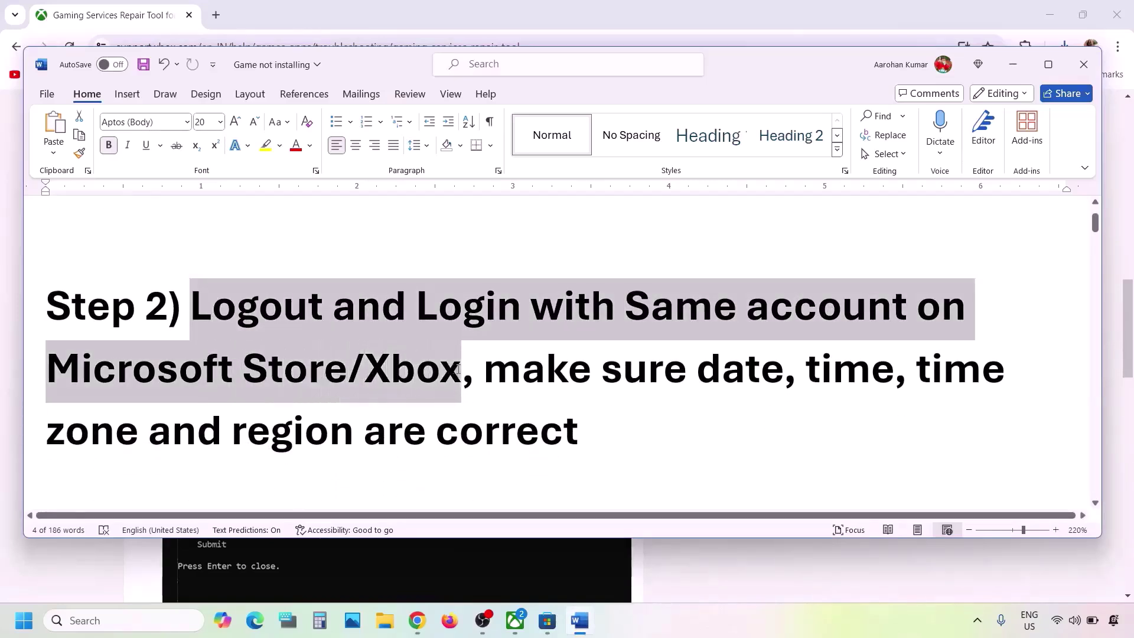
pyautogui.click(459, 371)
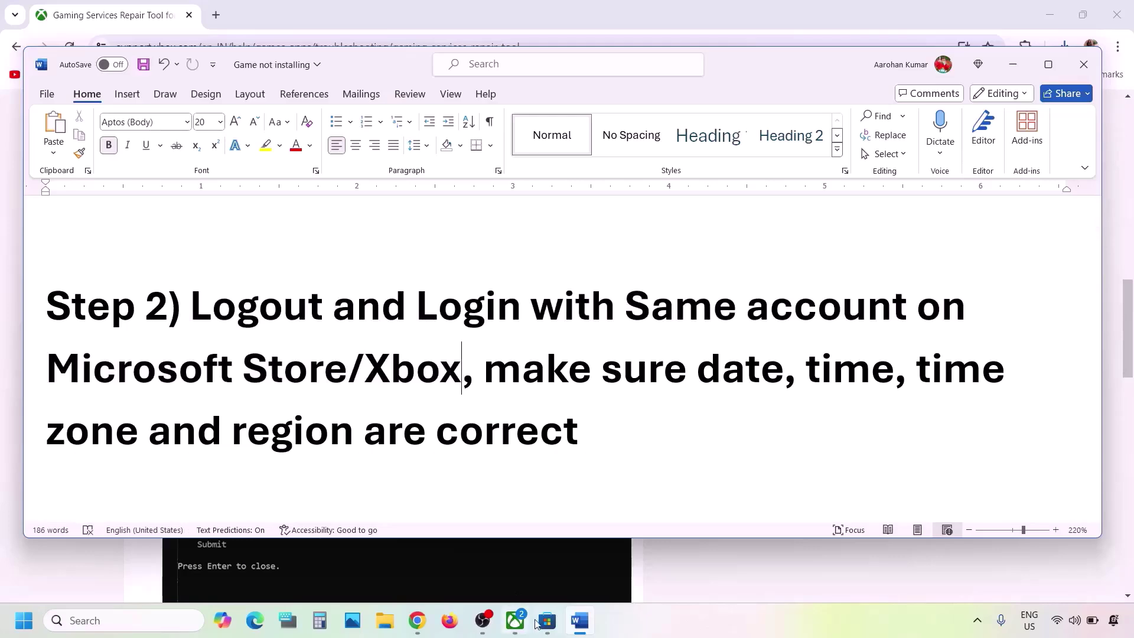
# Sign out of Microsoft Store and back in with the second listed account, entering the PIN.
pyautogui.click(540, 625)
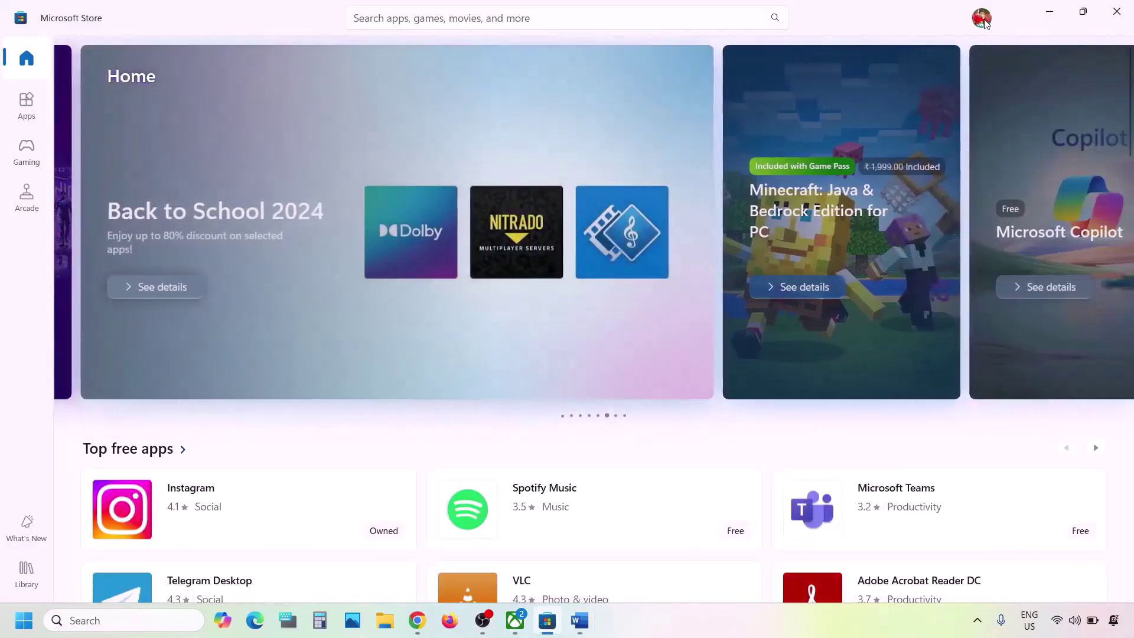
pyautogui.click(981, 18)
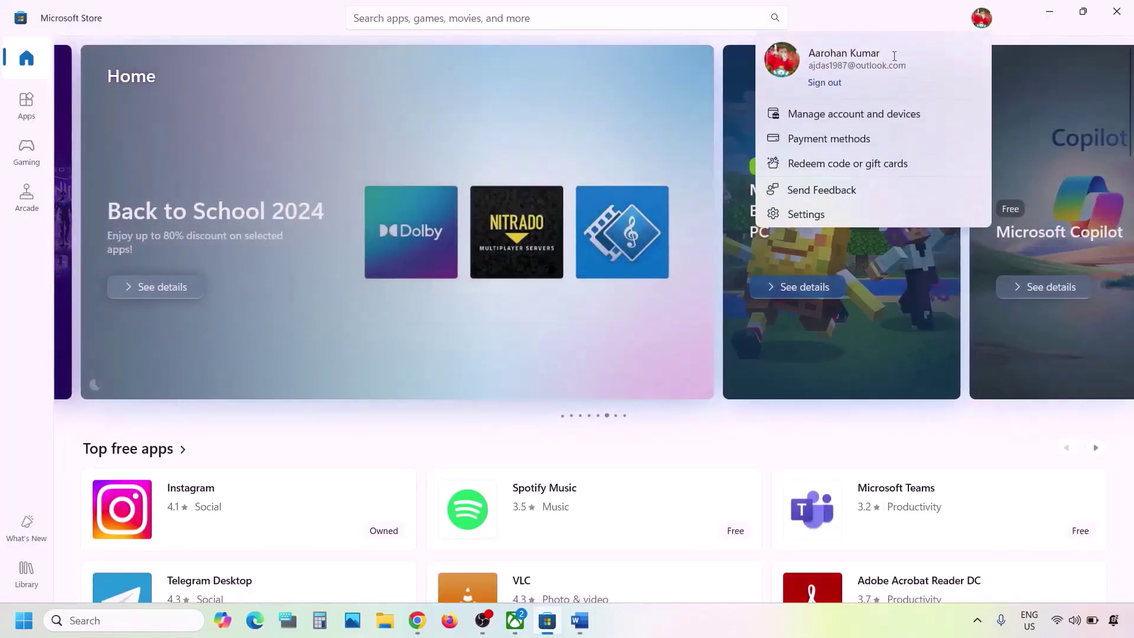
pyautogui.click(824, 83)
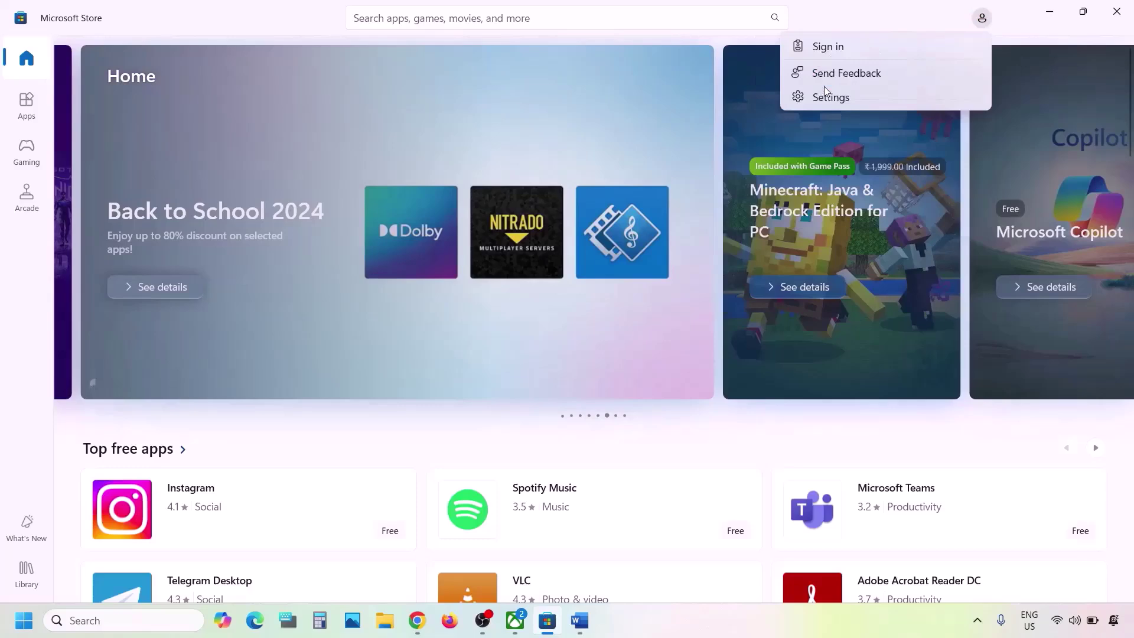
pyautogui.click(838, 53)
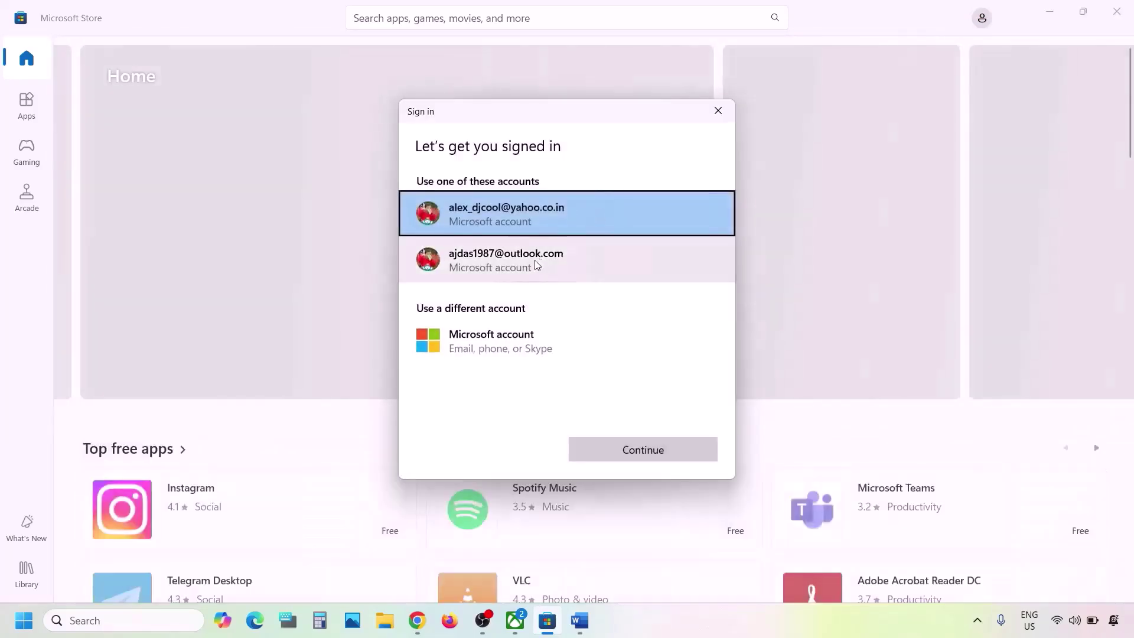
pyautogui.click(534, 260)
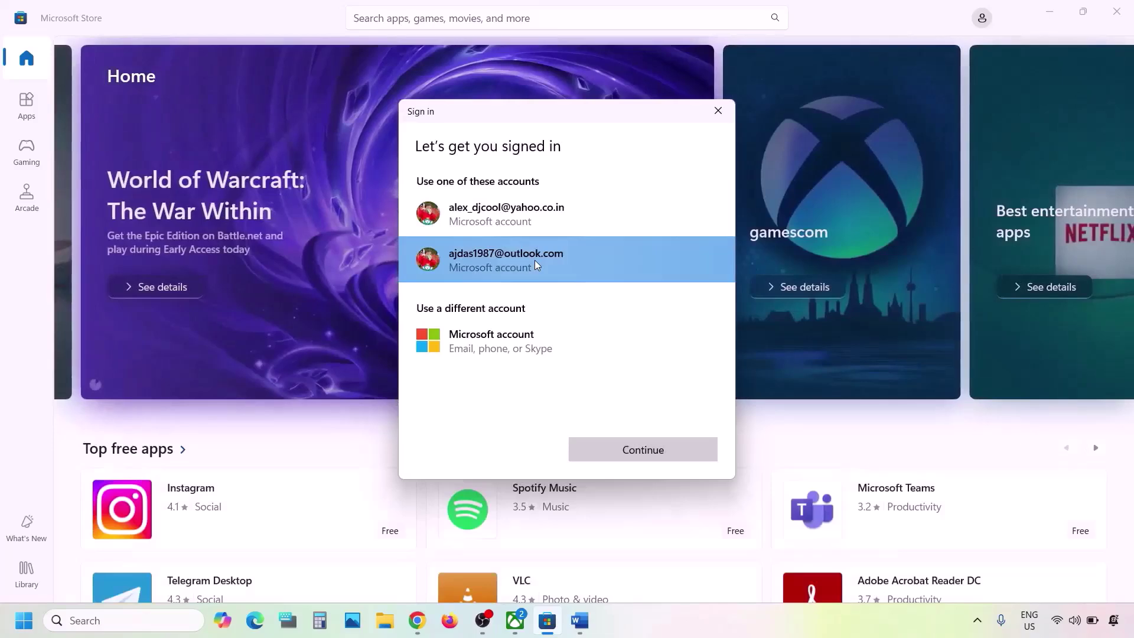
pyautogui.click(609, 448)
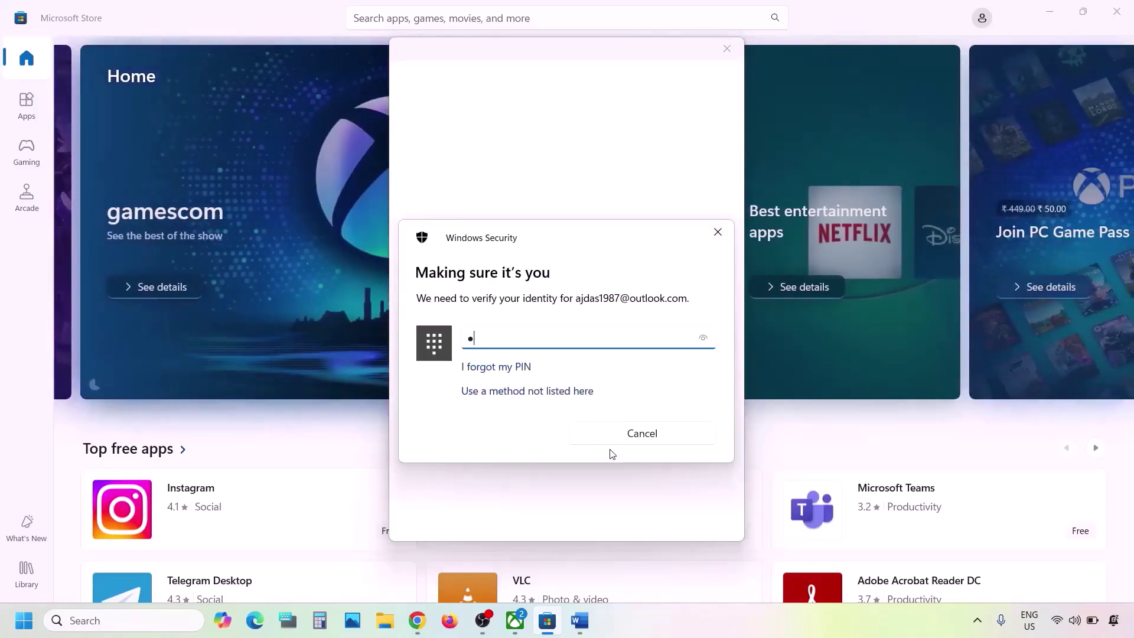
pyautogui.write('1')
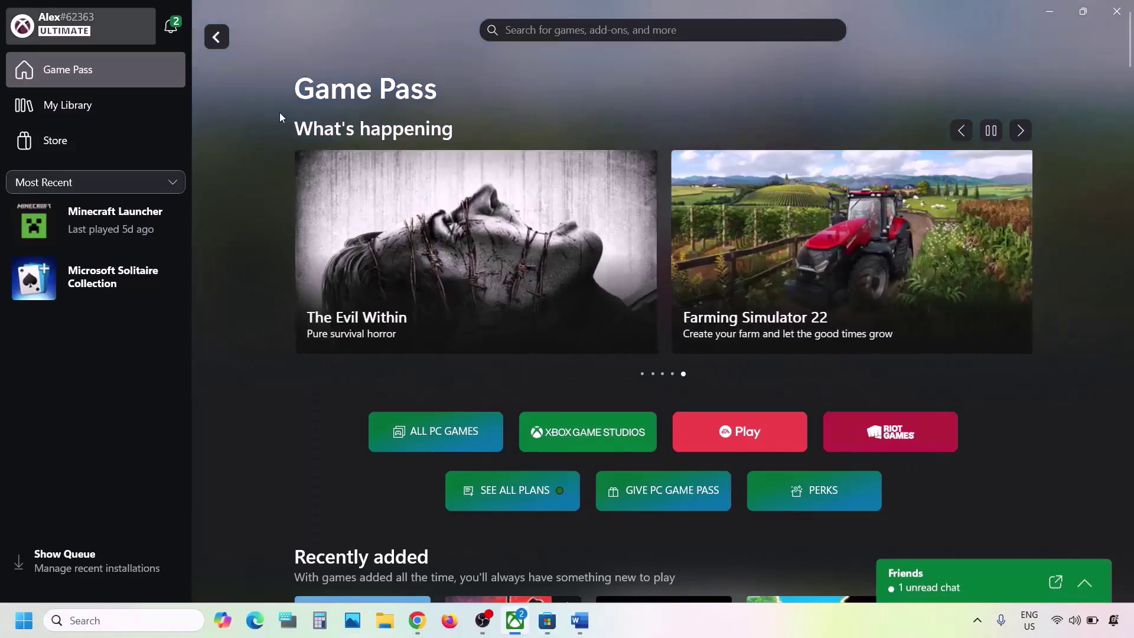
# Sign out of the Xbox app and back in with the second listed account, reaching LET'S GO.
pyautogui.click(82, 35)
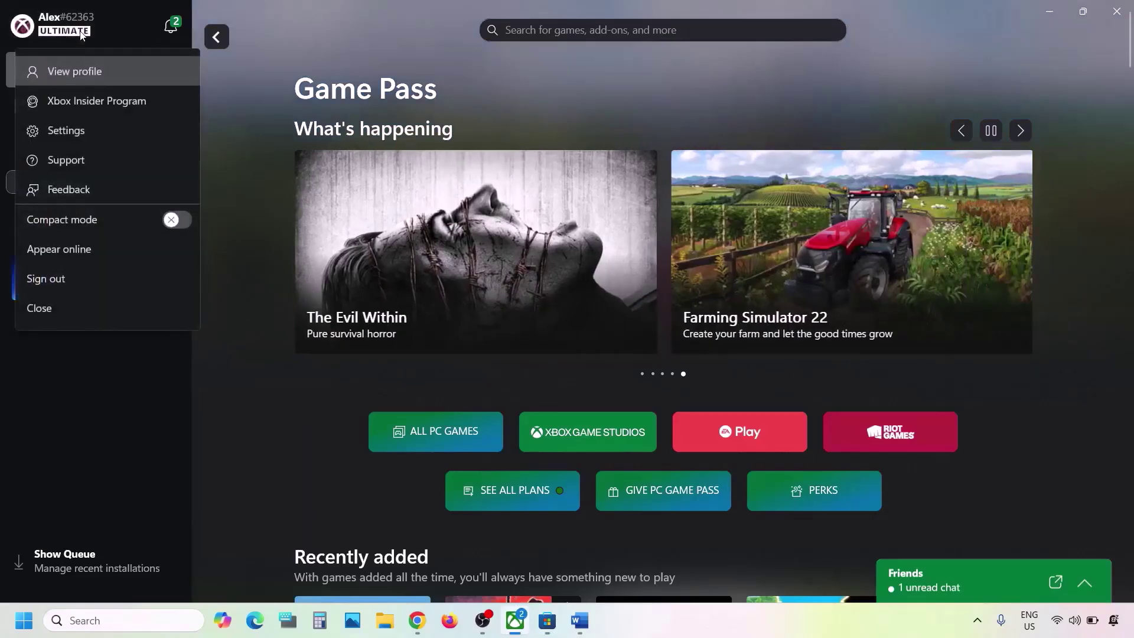
pyautogui.click(60, 279)
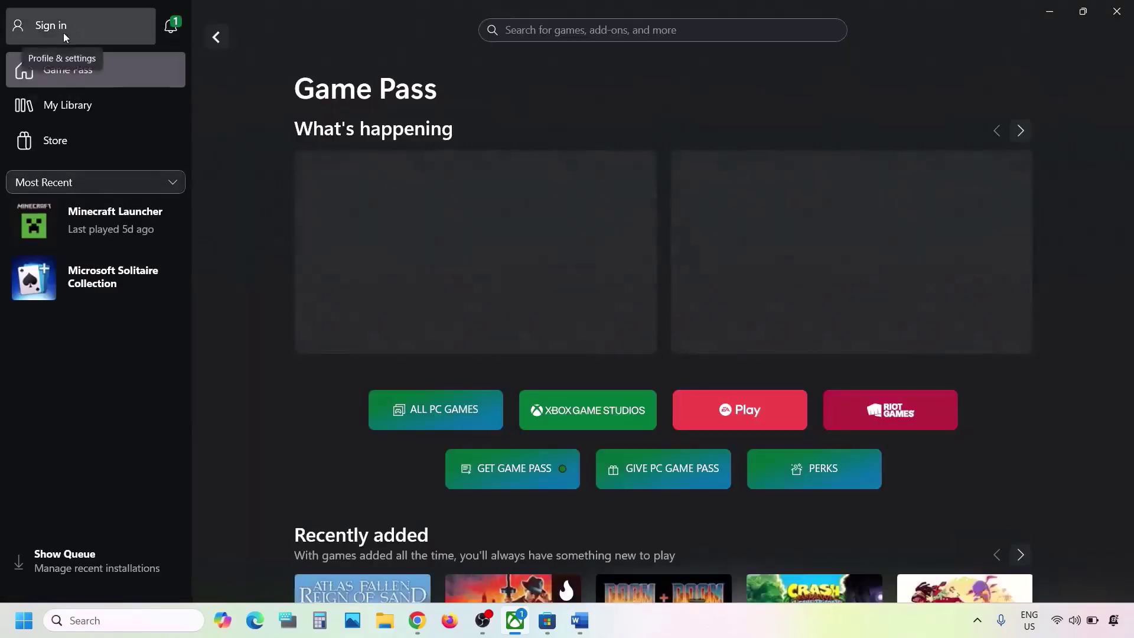
pyautogui.click(63, 33)
pyautogui.click(55, 214)
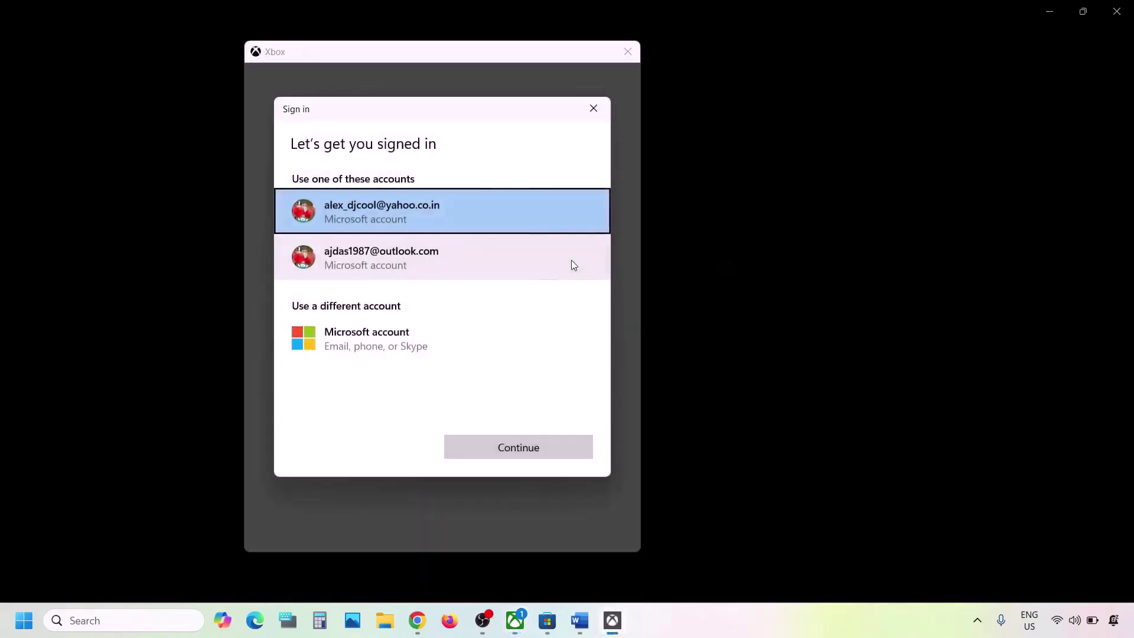
pyautogui.click(443, 263)
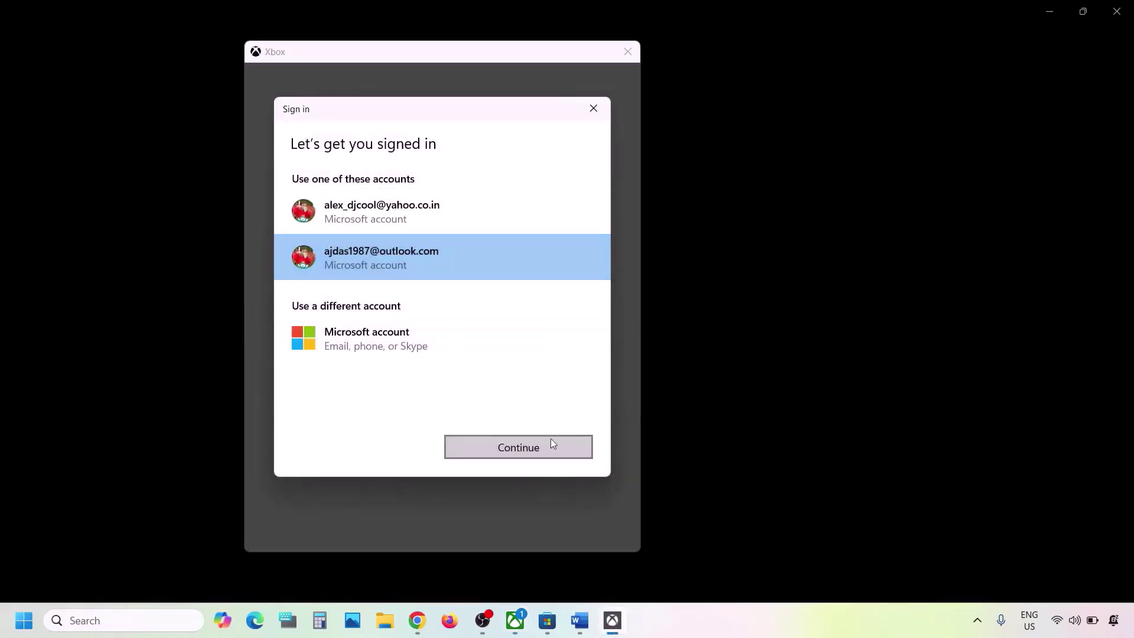
pyautogui.click(522, 453)
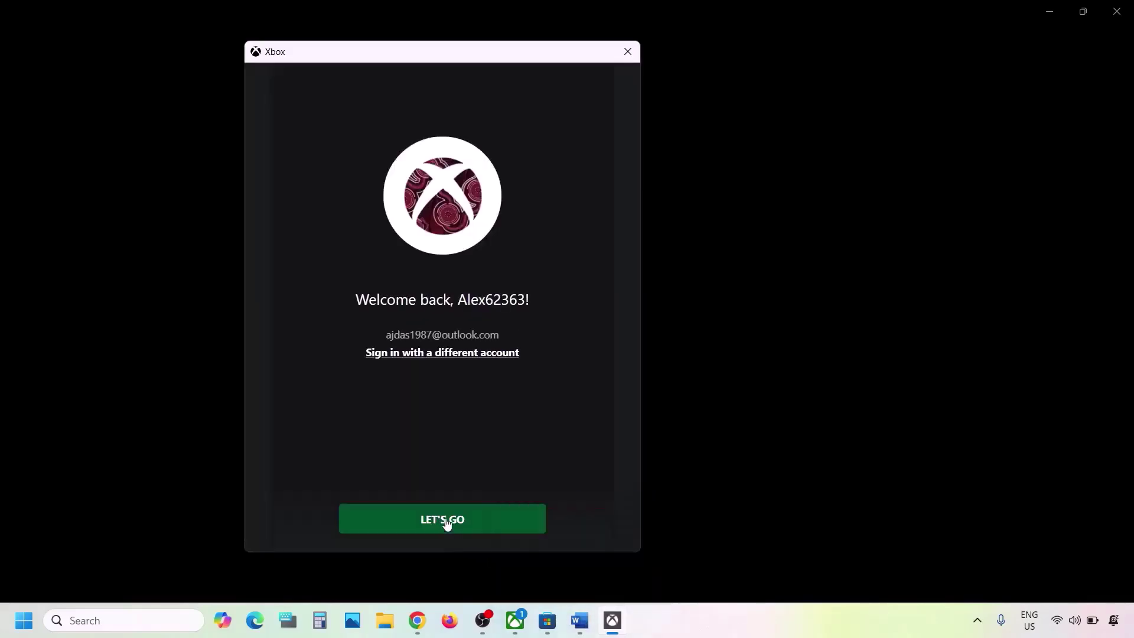
pyautogui.click(446, 523)
pyautogui.hotkey('alt', 'Tab')
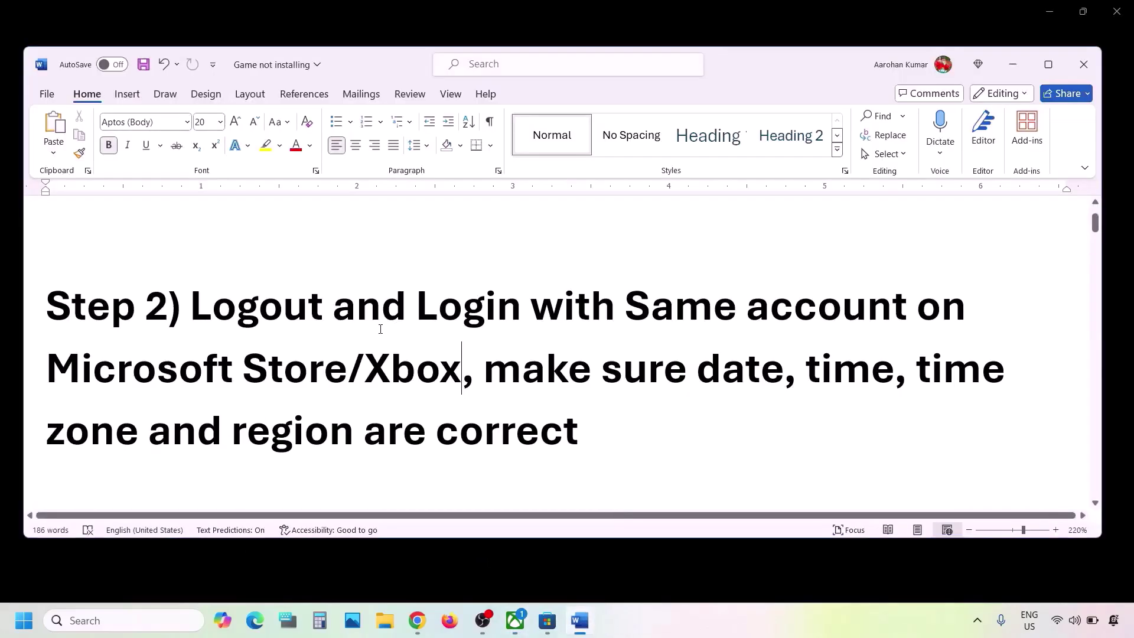
# Highlight the date, time, time zone and region reminder in Word, then launch Windows Settings.
pyautogui.scroll(-2, 380, 328)
pyautogui.scroll(1, 380, 329)
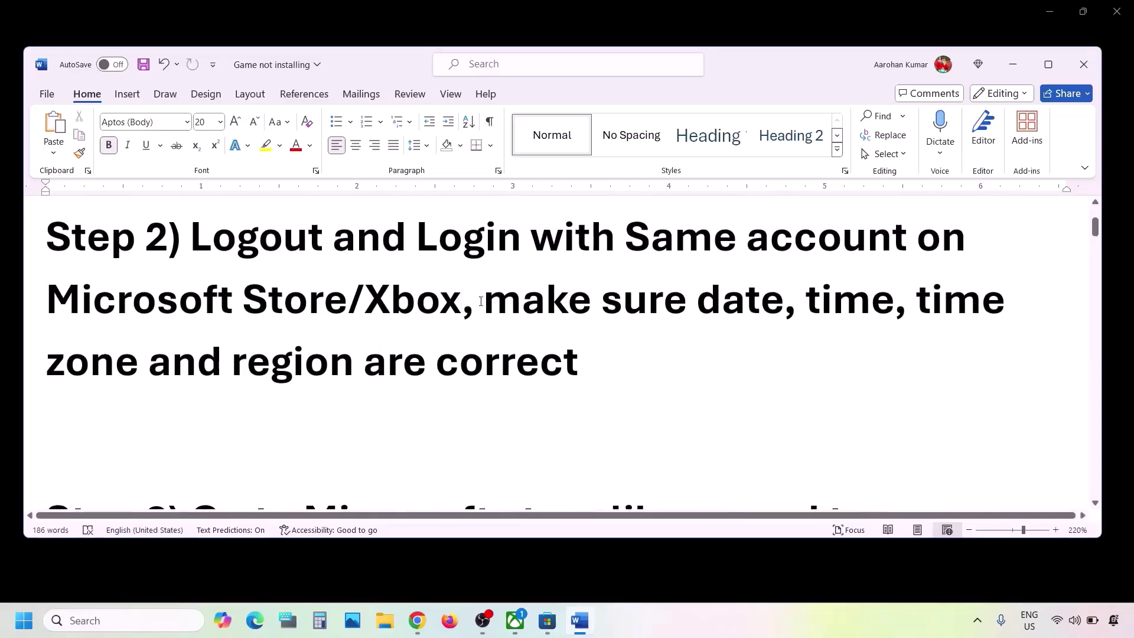
pyautogui.moveTo(514, 300); pyautogui.dragTo(626, 364)
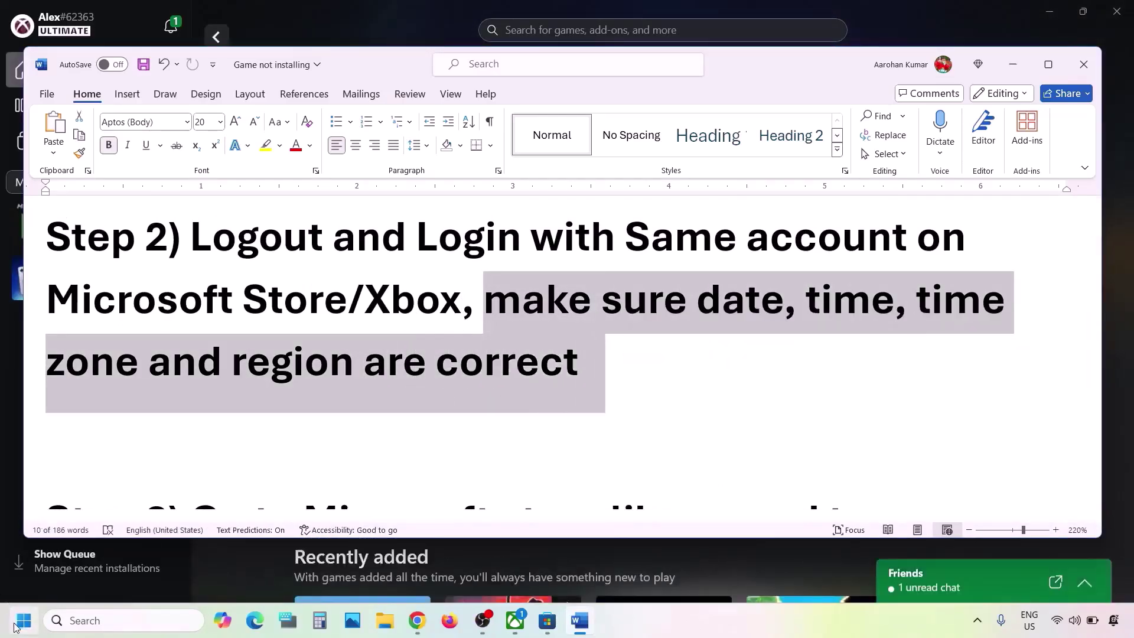
pyautogui.click(23, 620)
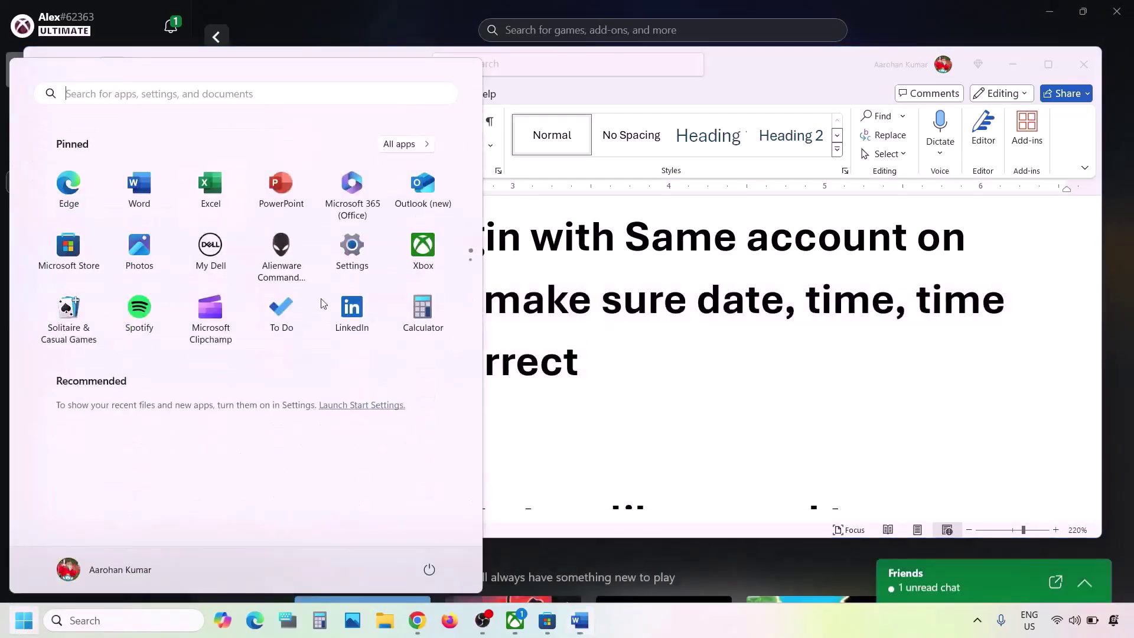
pyautogui.click(351, 247)
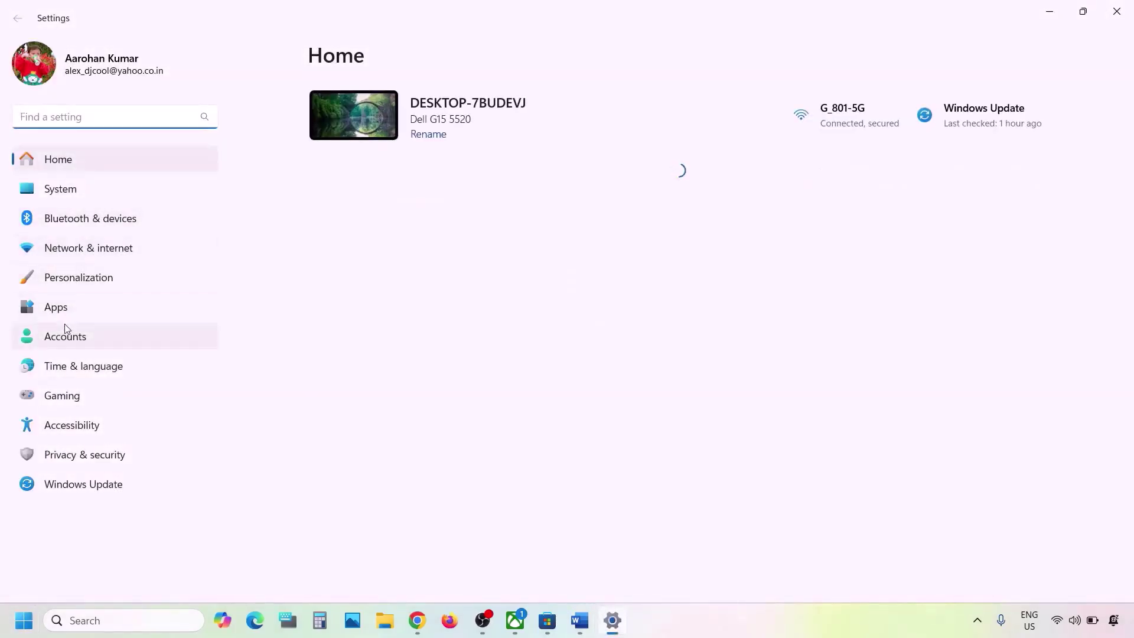
# Sync the clock under Time & language > Date & time, then go back to Time & language.
pyautogui.click(85, 371)
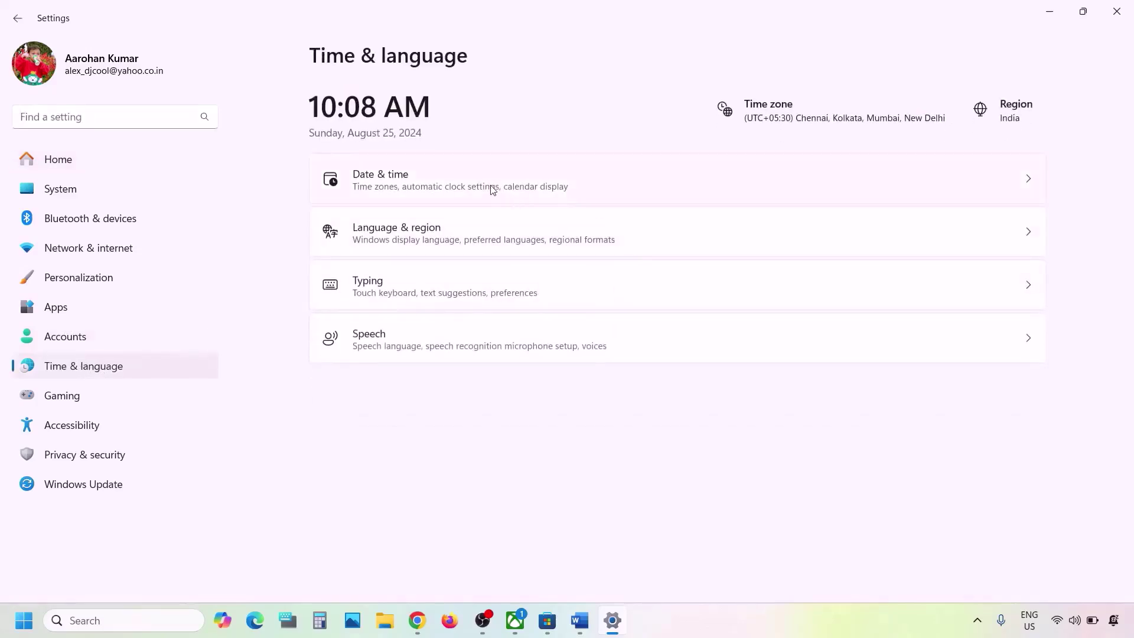
pyautogui.click(490, 188)
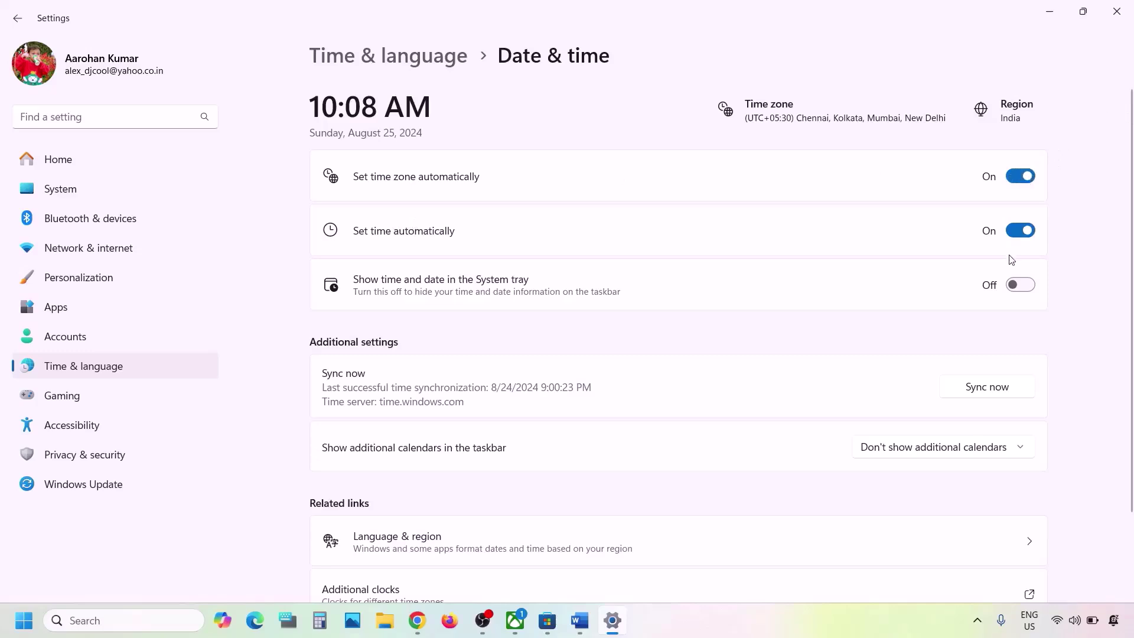
pyautogui.click(996, 393)
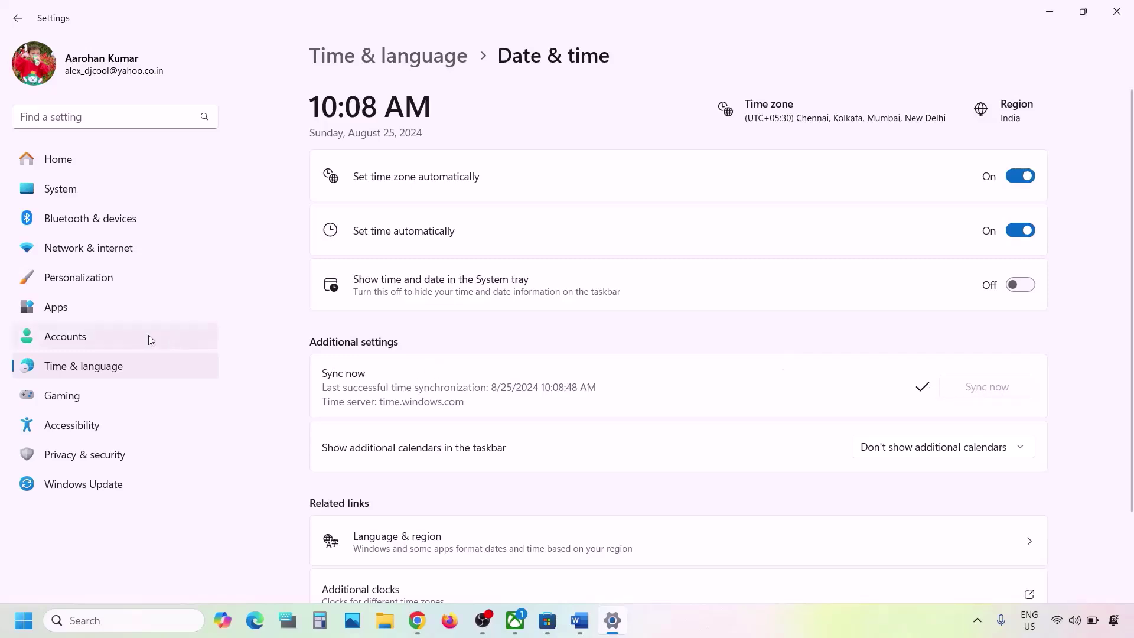
pyautogui.click(115, 368)
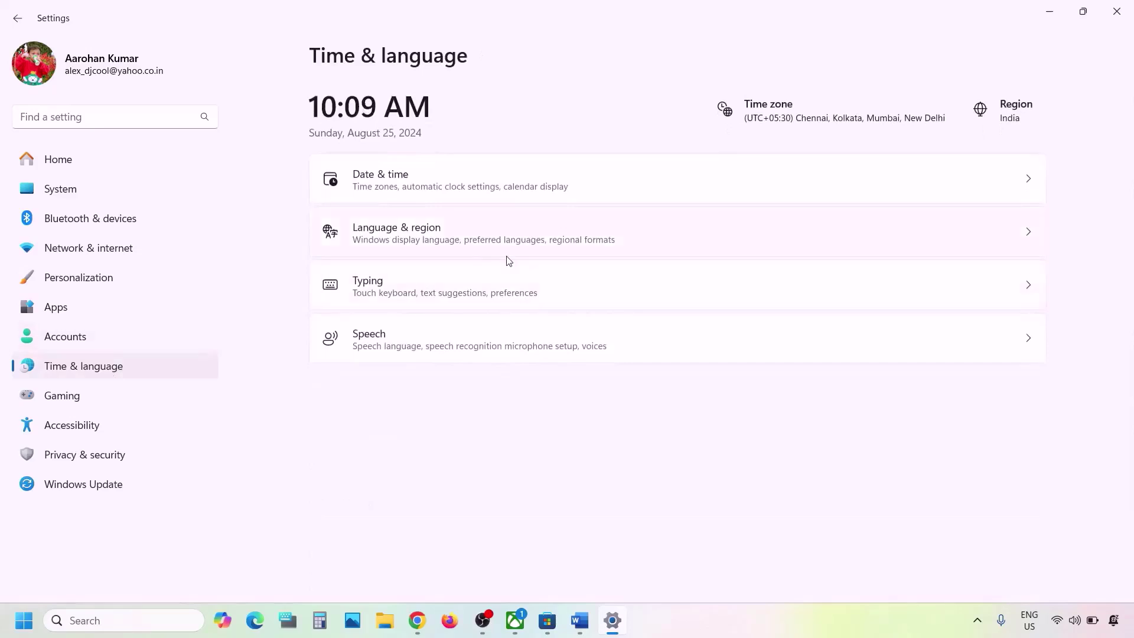
# Verify India is the country or region in Language & region settings, then close Settings.
pyautogui.click(412, 236)
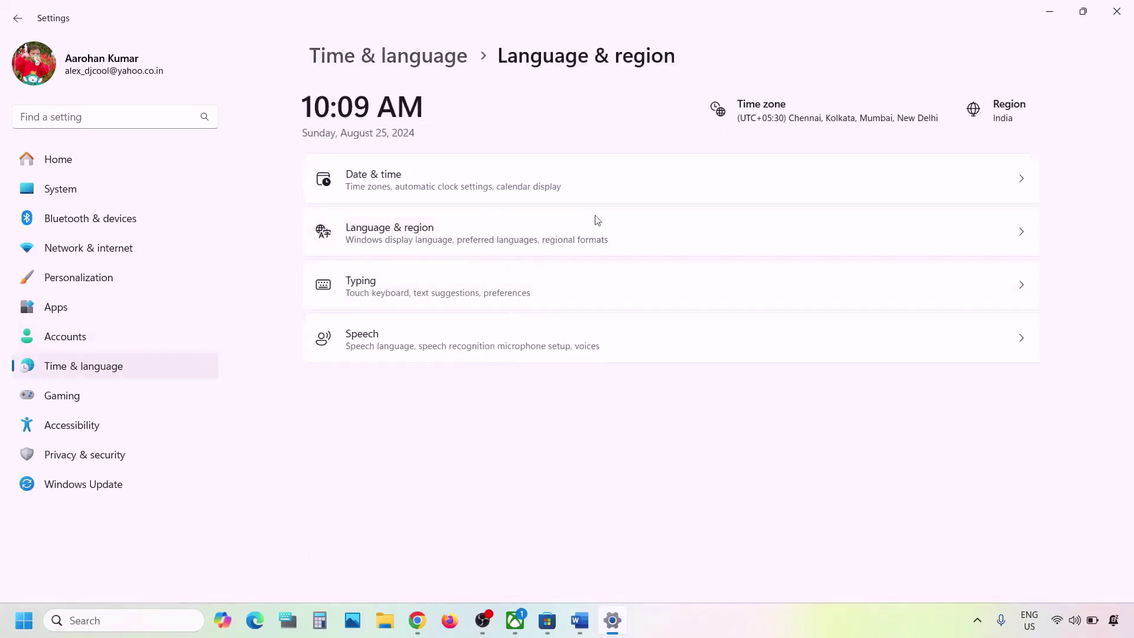
pyautogui.click(980, 426)
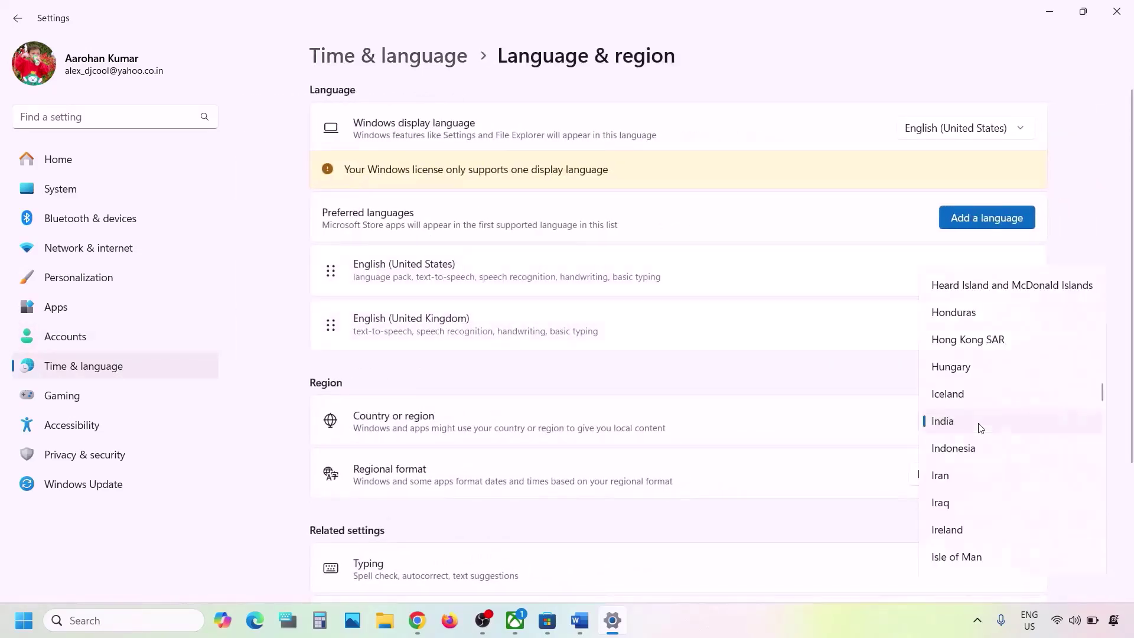
pyautogui.click(1122, 297)
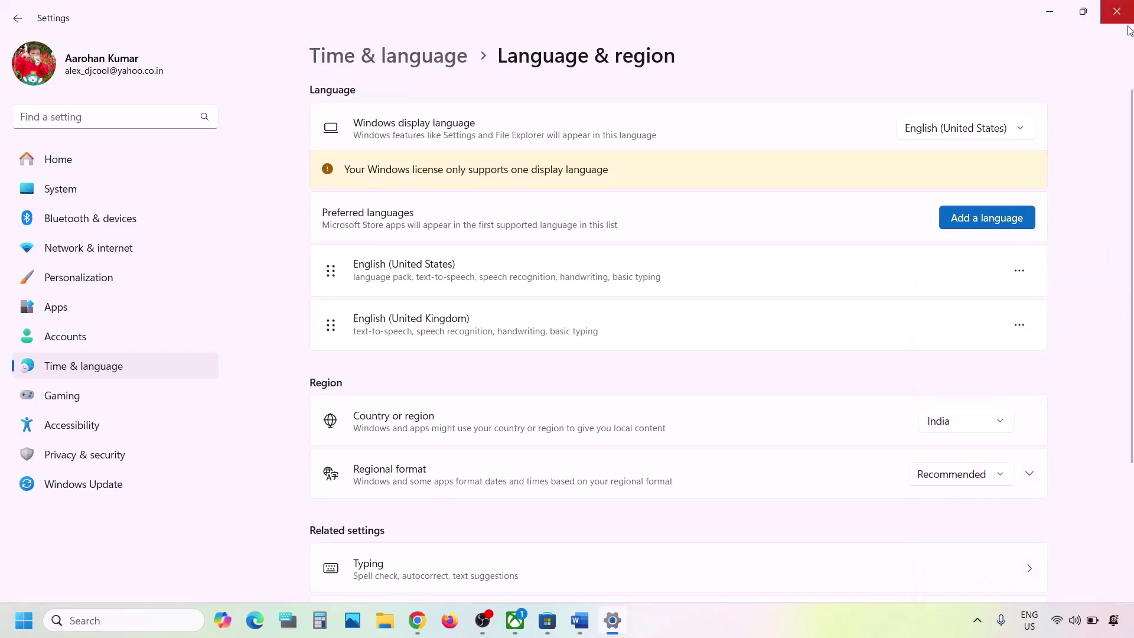
pyautogui.click(1116, 11)
pyautogui.scroll(-3, 522, 399)
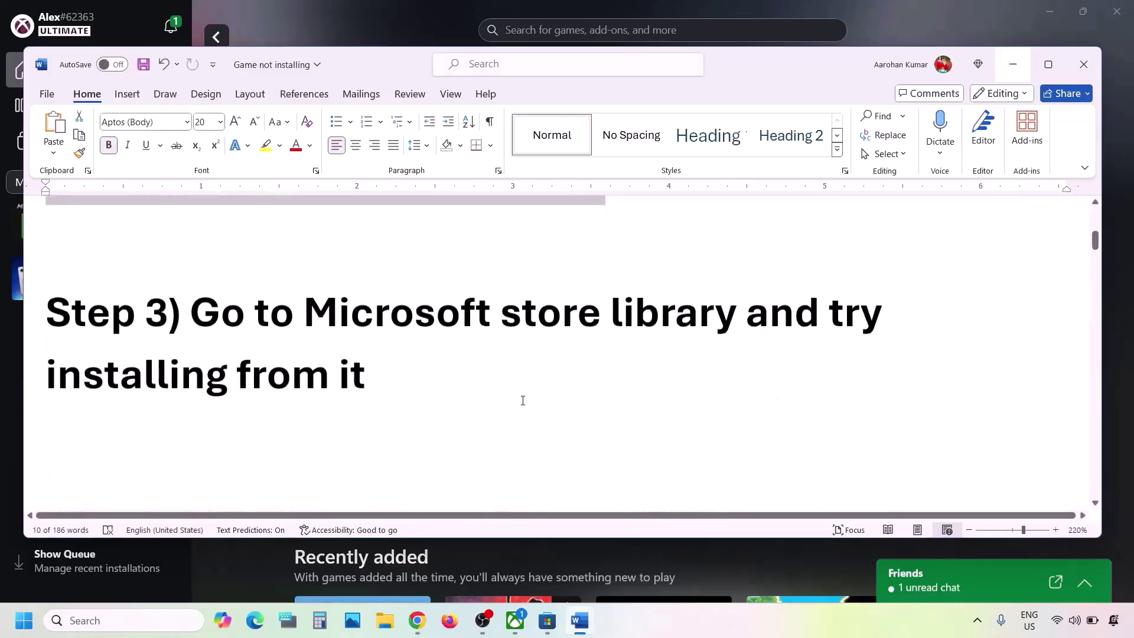
# Check the Store's downloads queue, where Nine Sols waits behind Aliens: Dark Descent.
pyautogui.moveTo(202, 298); pyautogui.dragTo(360, 349)
pyautogui.click(364, 353)
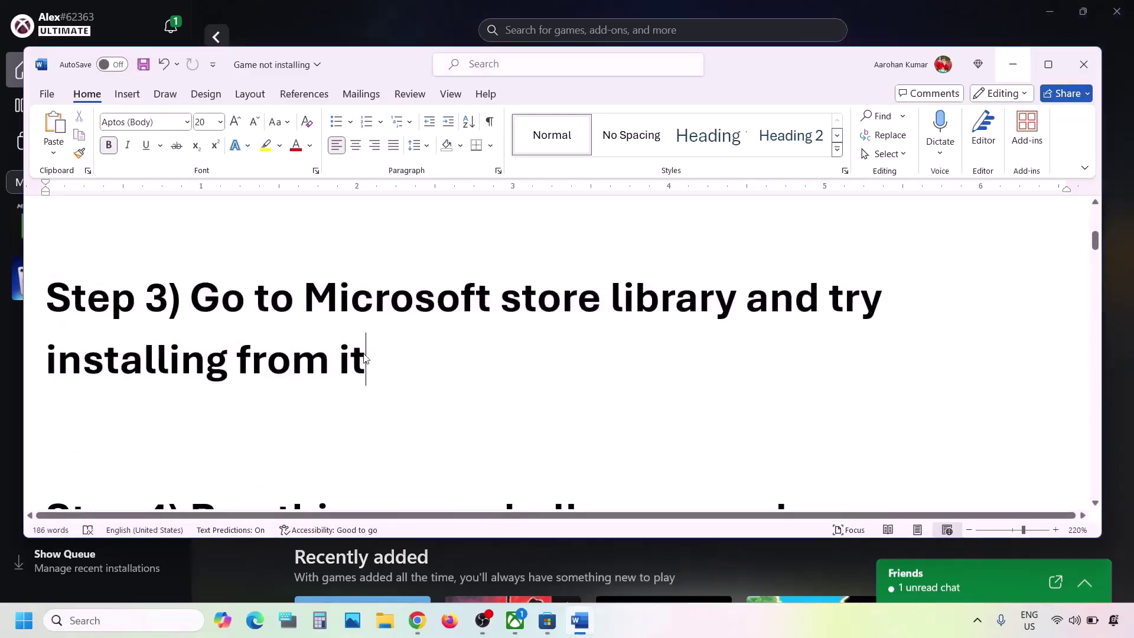
pyautogui.click(357, 32)
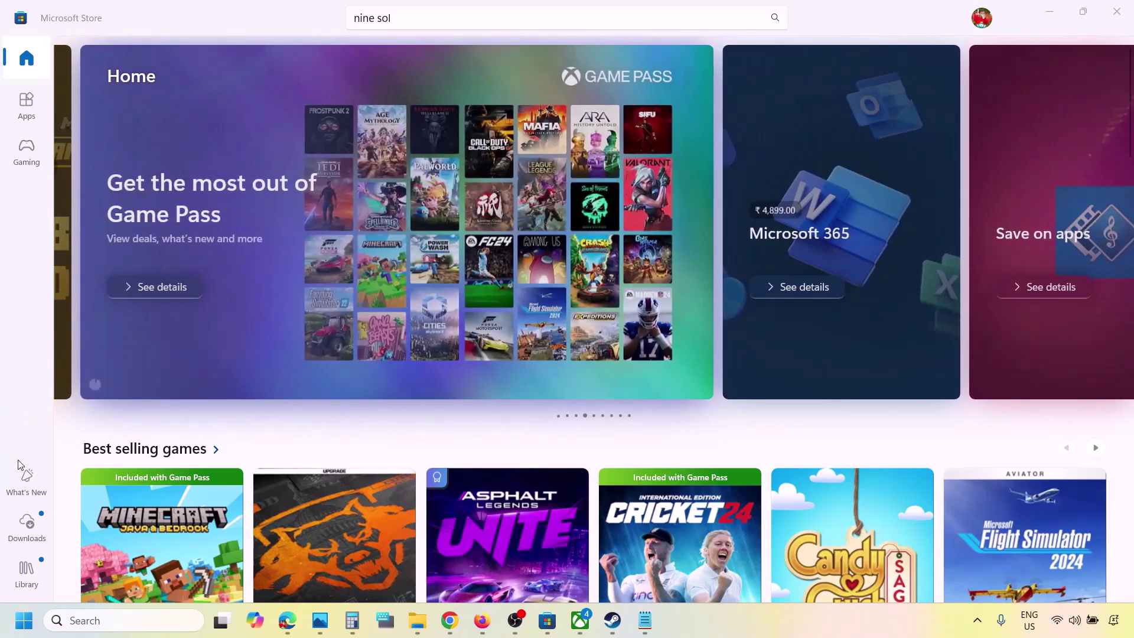
pyautogui.click(32, 527)
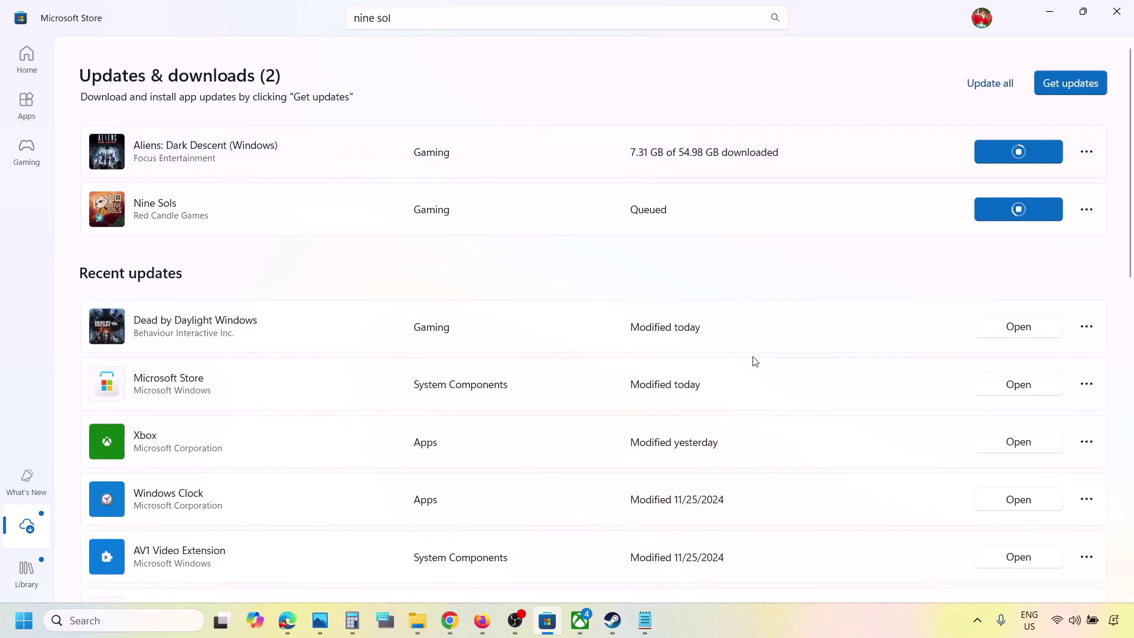
pyautogui.scroll(-5, 753, 359)
pyautogui.scroll(5, 753, 359)
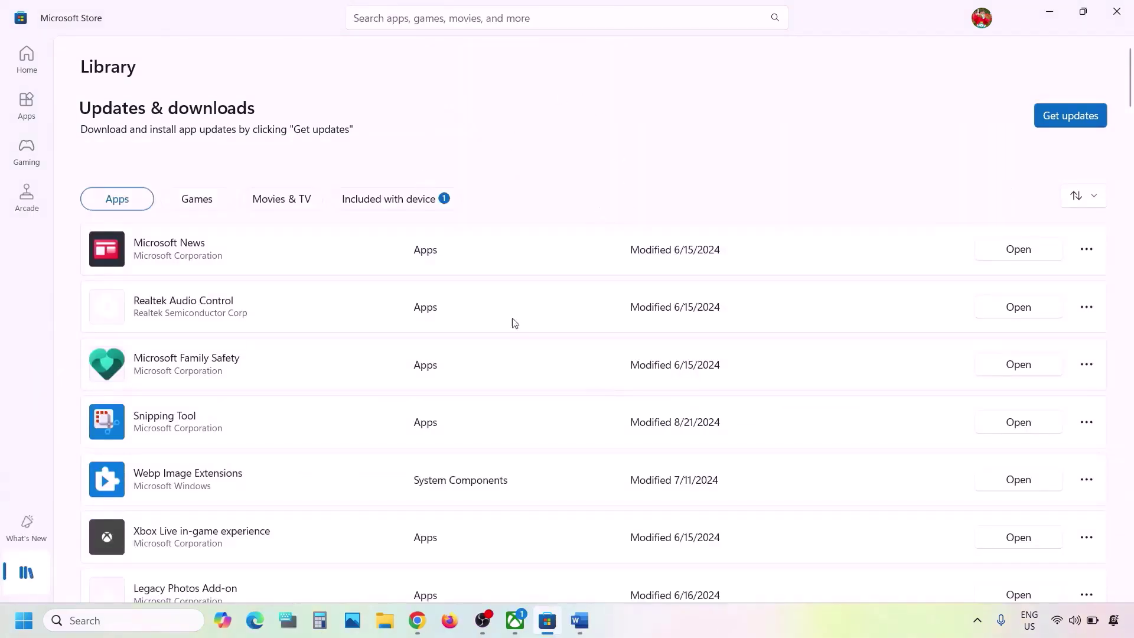
# Move the Xbox app aside and return to the Word guide's Step 4 command.
pyautogui.click(515, 620)
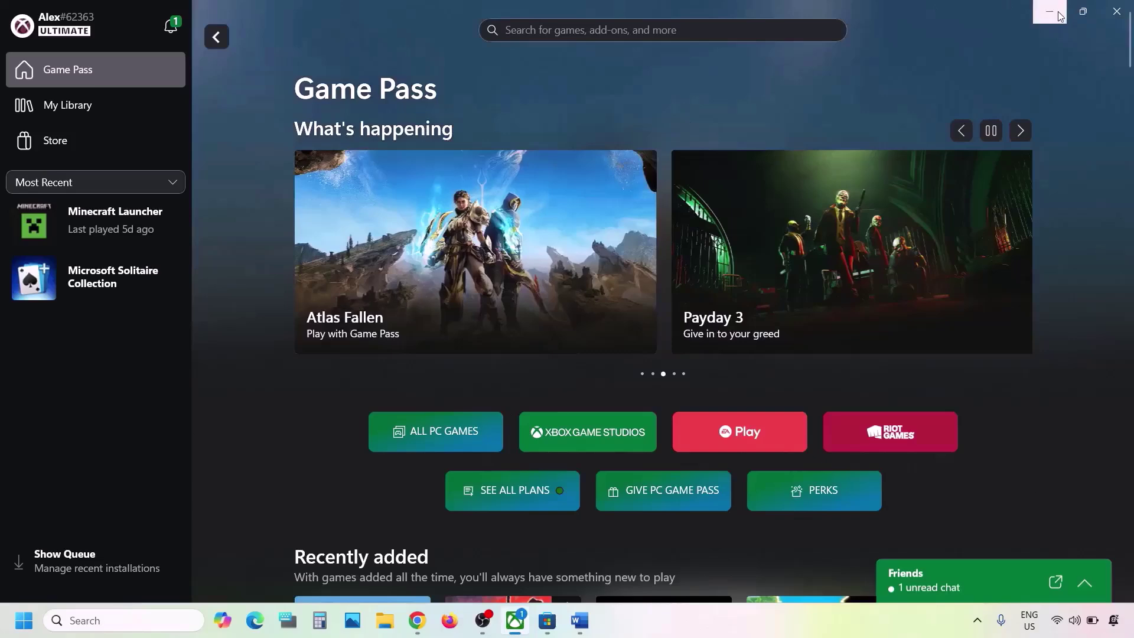
pyautogui.click(1058, 11)
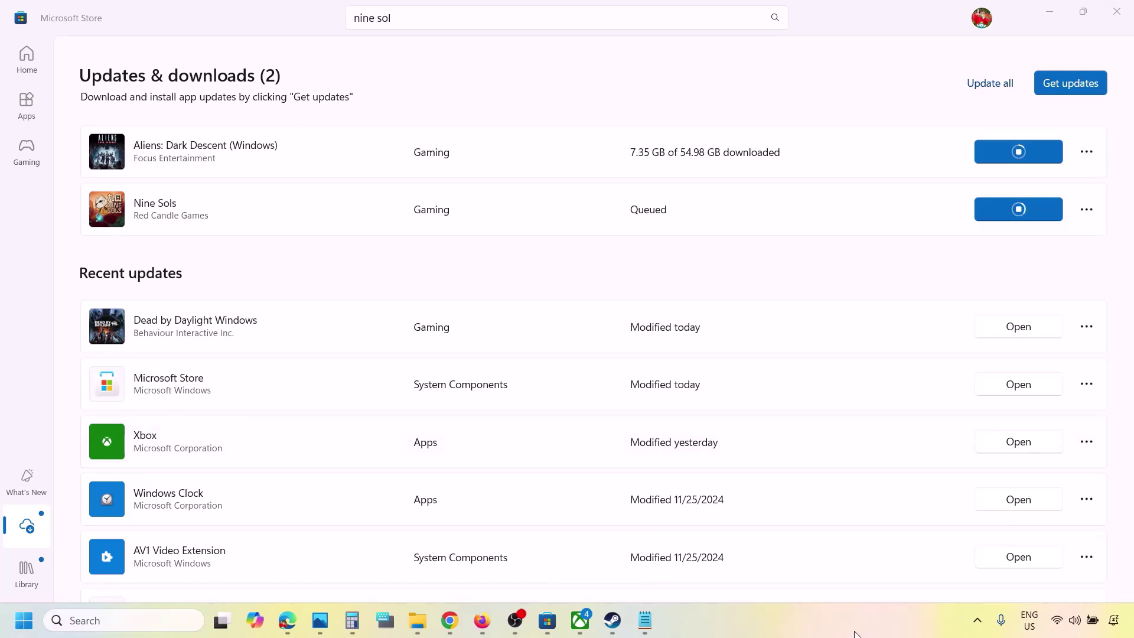
pyautogui.click(32, 531)
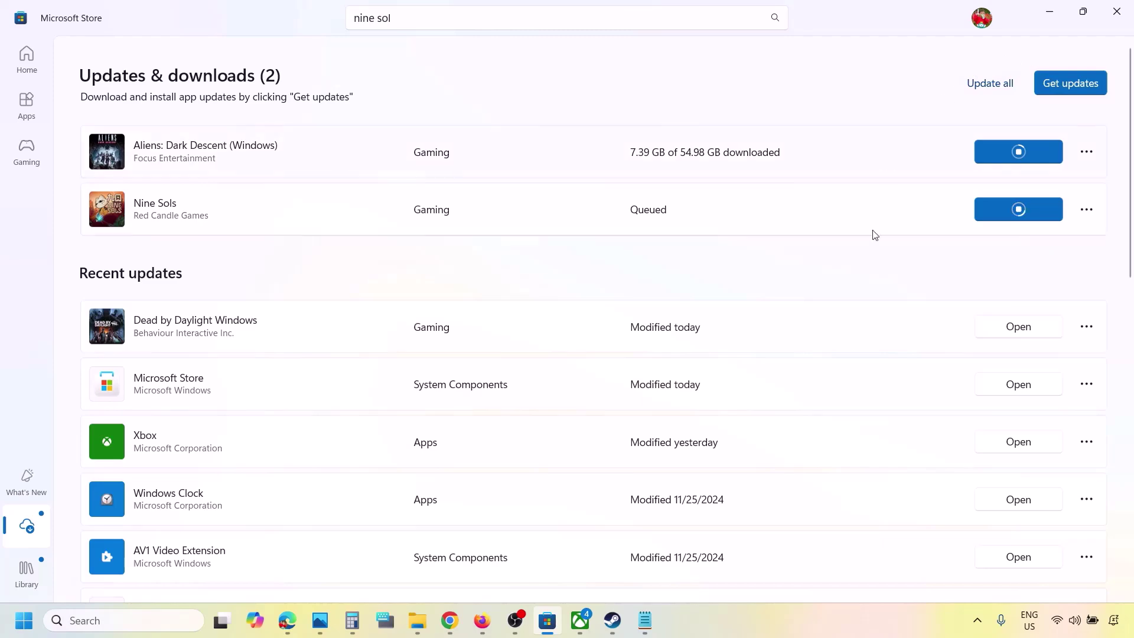
pyautogui.click(741, 629)
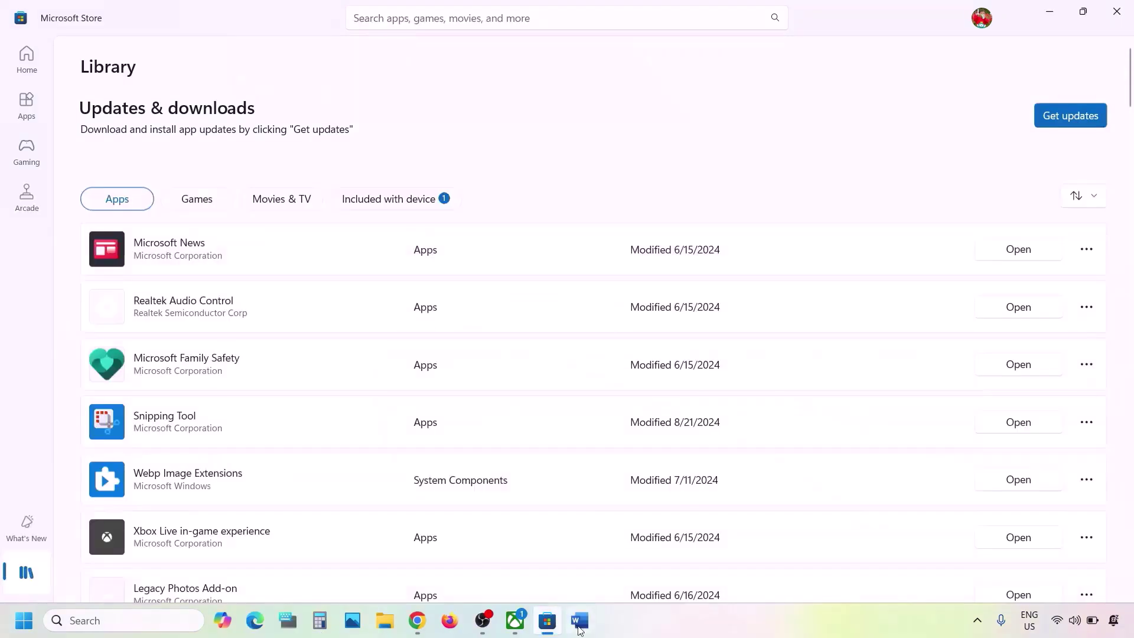
pyautogui.click(579, 620)
# Copy the Step 4 Get-AppxPackage -AllUsers command from the Word guide.
pyautogui.scroll(-3, 443, 416)
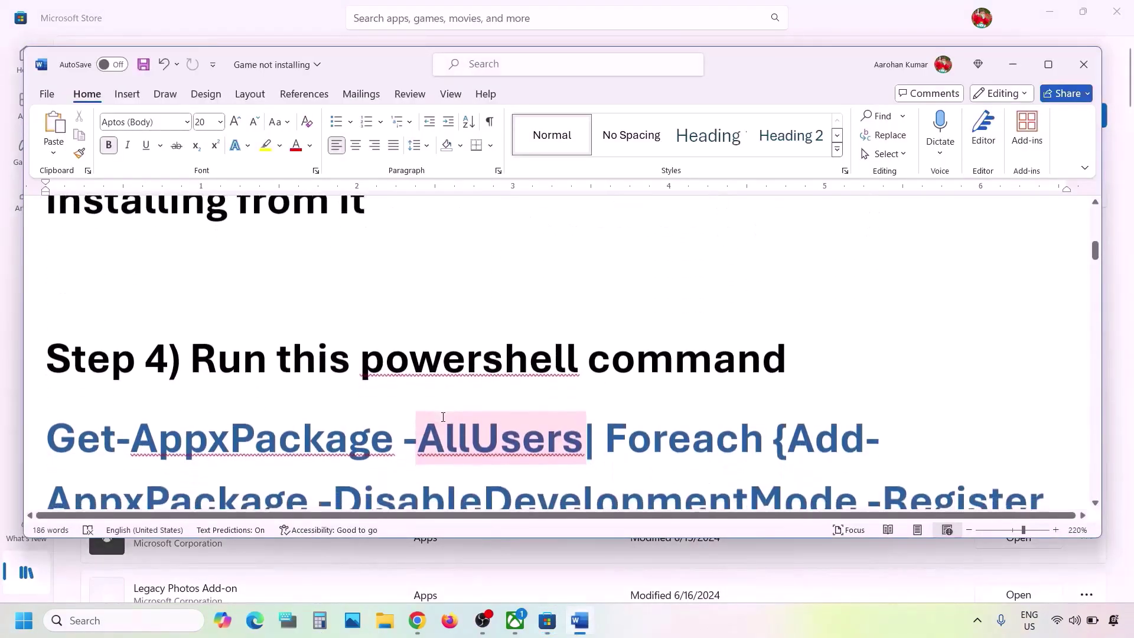
pyautogui.scroll(-3, 259, 376)
pyautogui.scroll(-1, 260, 376)
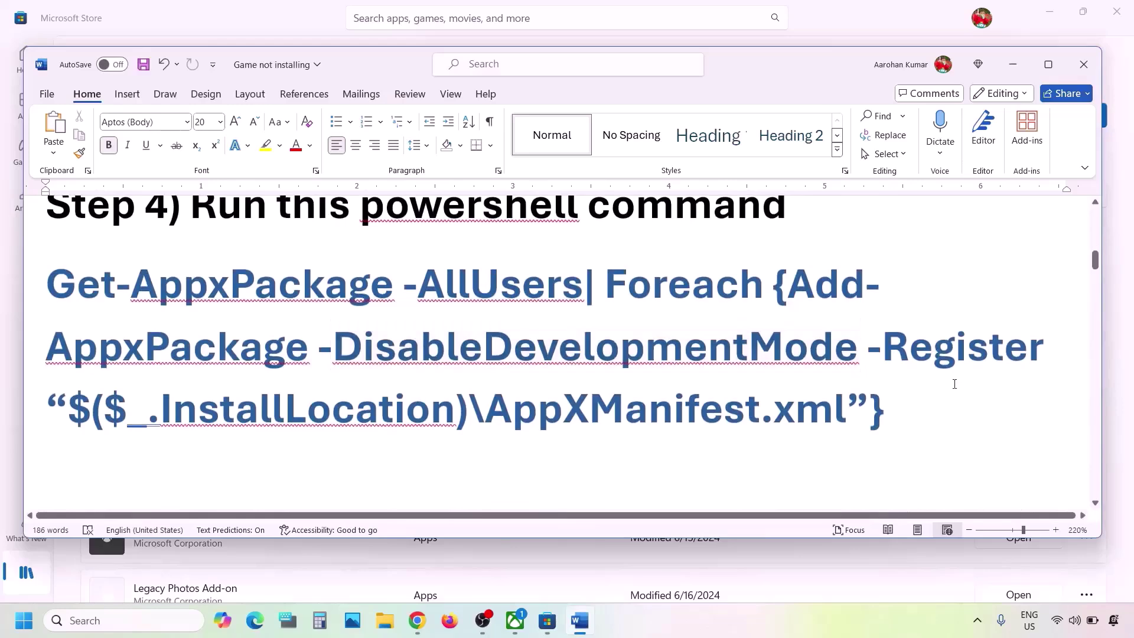
pyautogui.moveTo(928, 402); pyautogui.dragTo(50, 278)
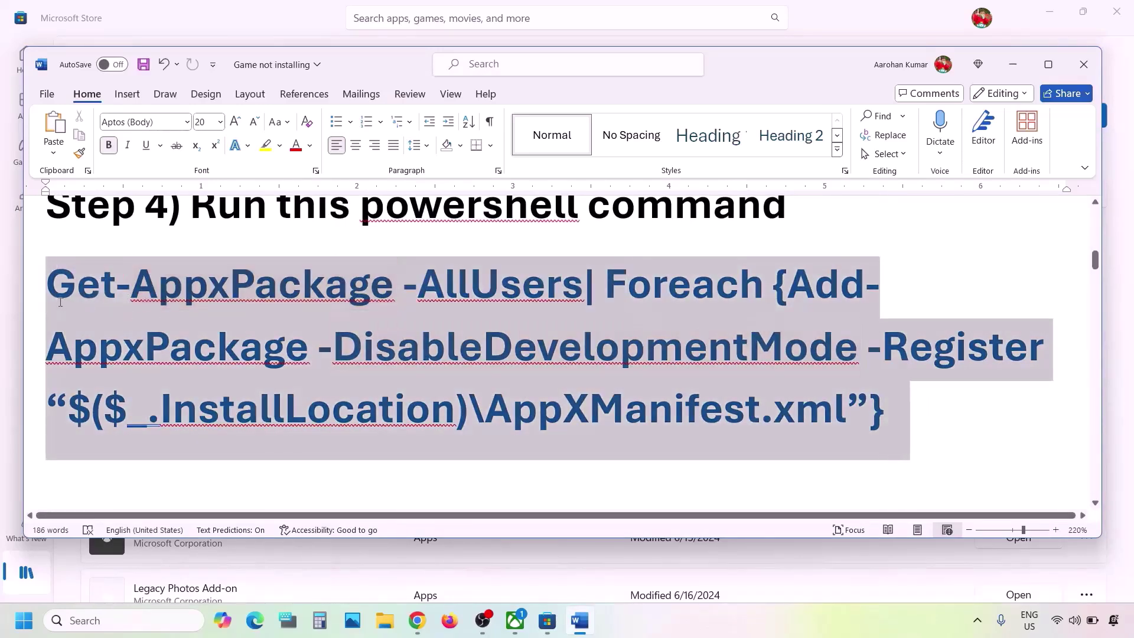
pyautogui.rightClick(62, 265)
pyautogui.click(105, 342)
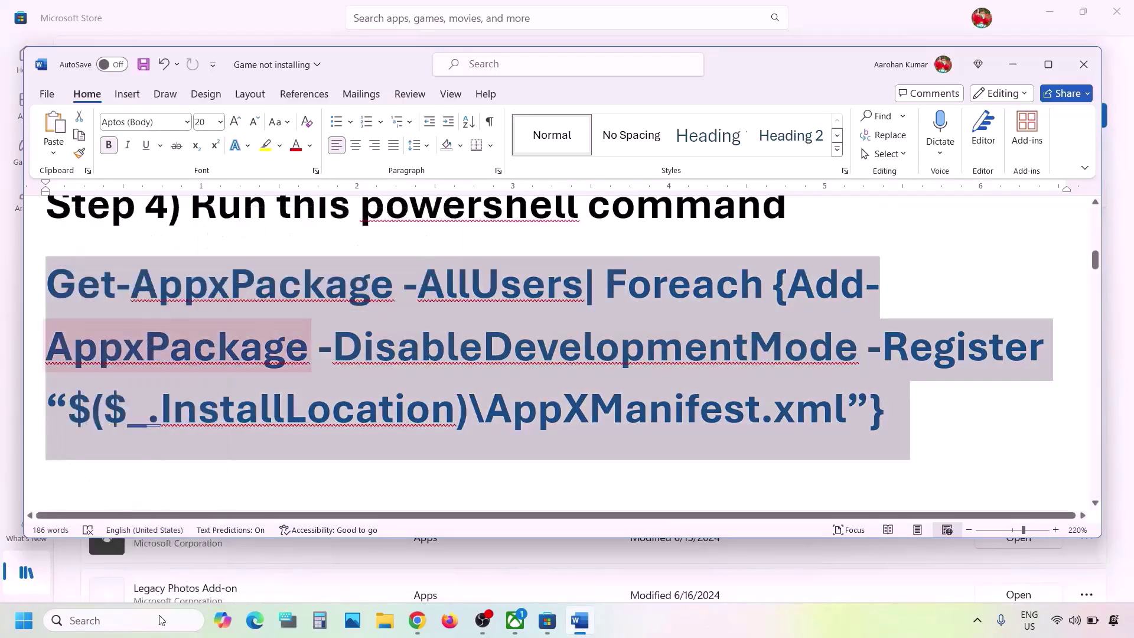
# Launch Windows PowerShell as administrator from the taskbar search.
pyautogui.click(113, 620)
pyautogui.write('pow')
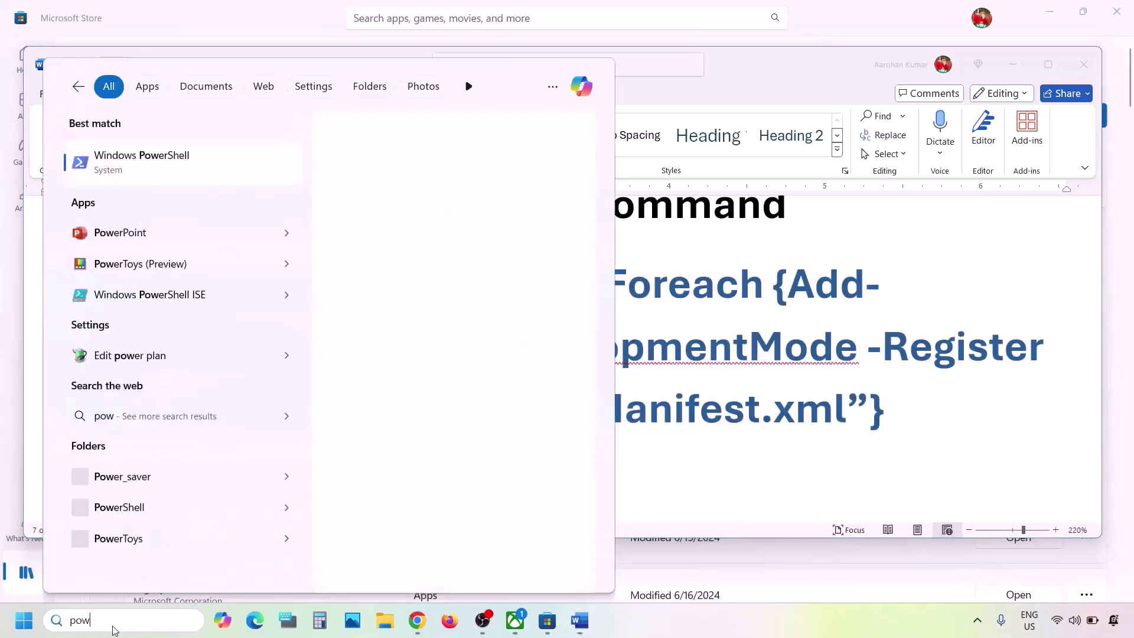
pyautogui.write('ershell')
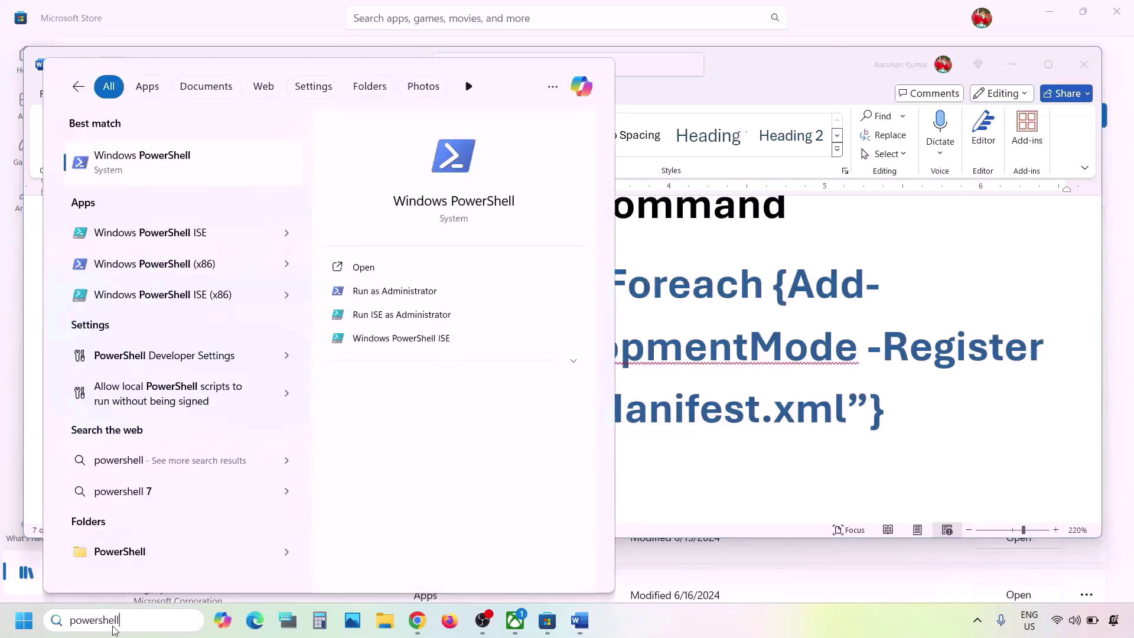
pyautogui.rightClick(142, 168)
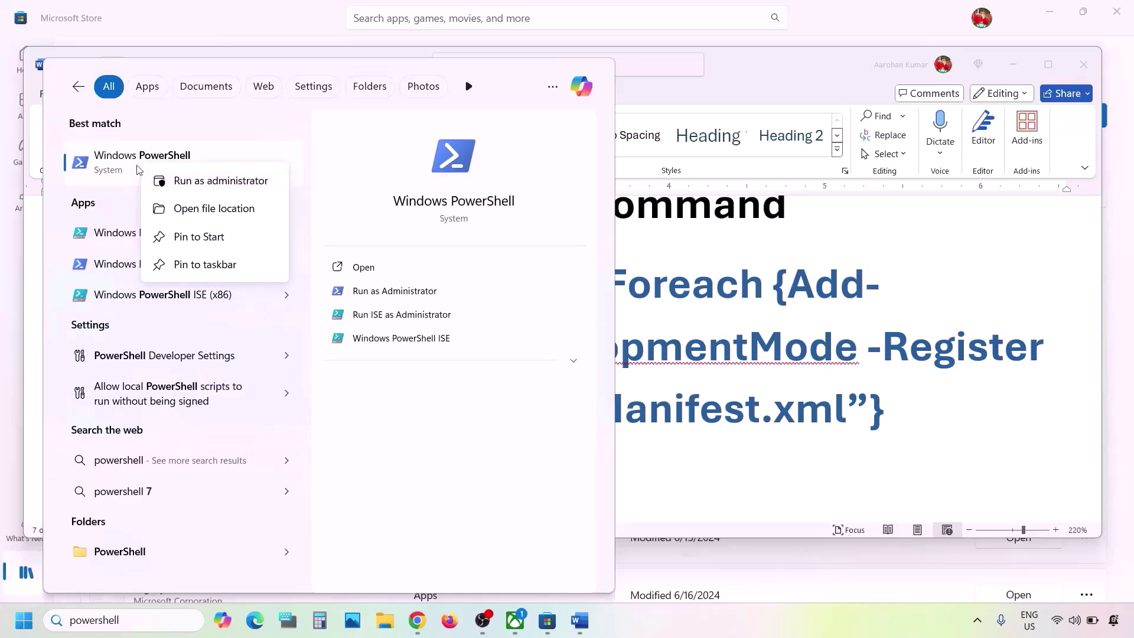
pyautogui.click(222, 180)
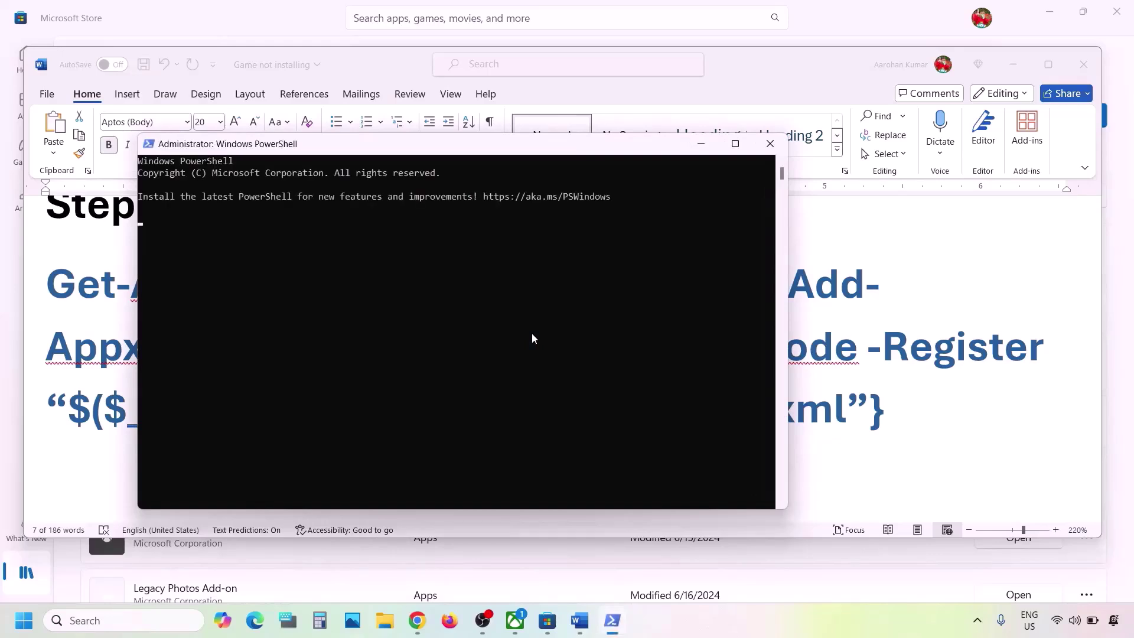
# Run the pasted Get-AppxPackage re-registration command in PowerShell, then scroll Word to Step 5.
pyautogui.hotkey('ctrl', 'v')
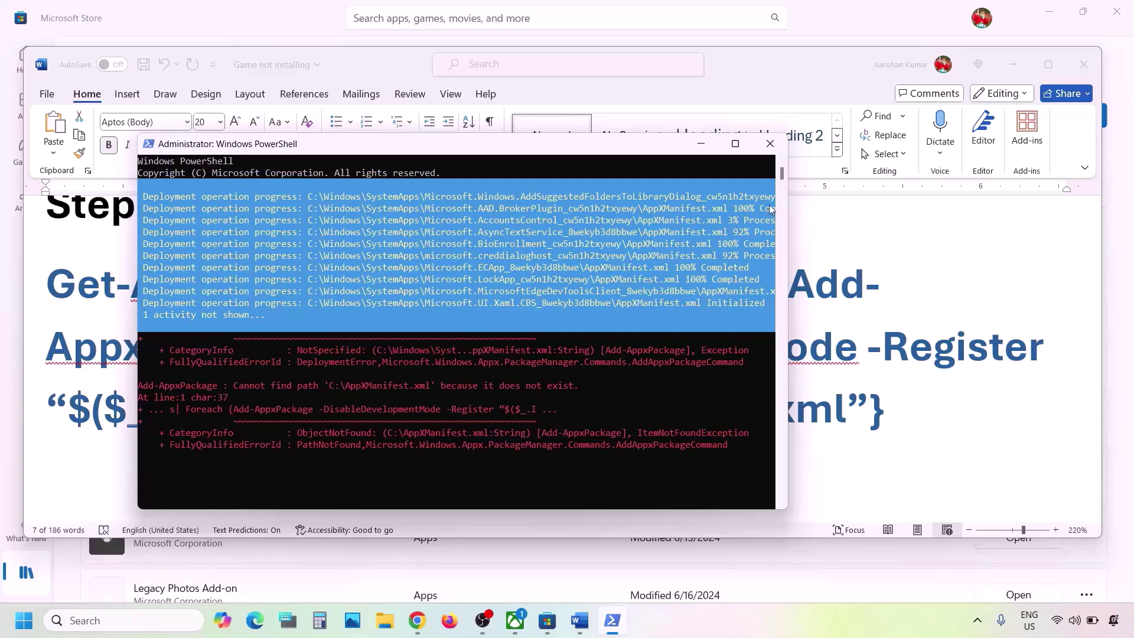
pyautogui.click(850, 334)
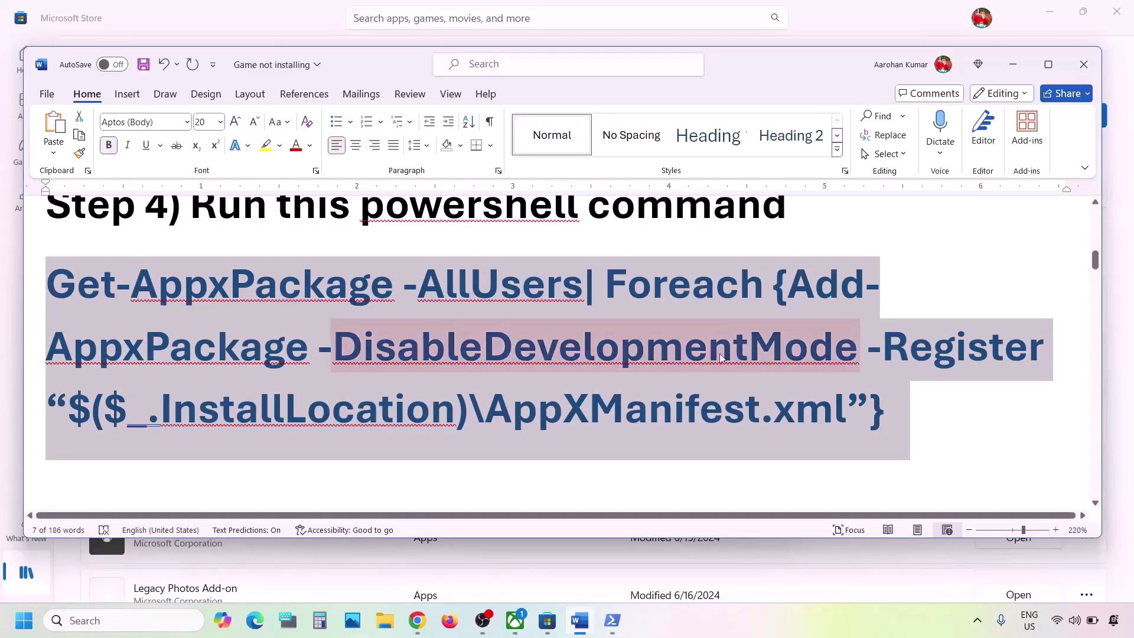
pyautogui.scroll(-3, 610, 362)
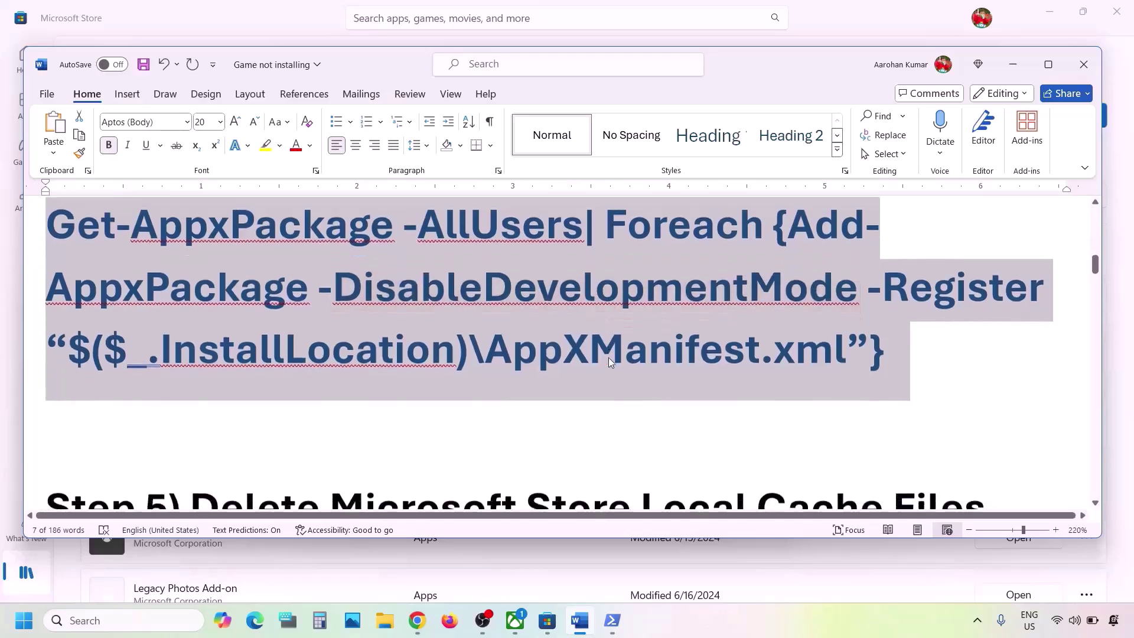